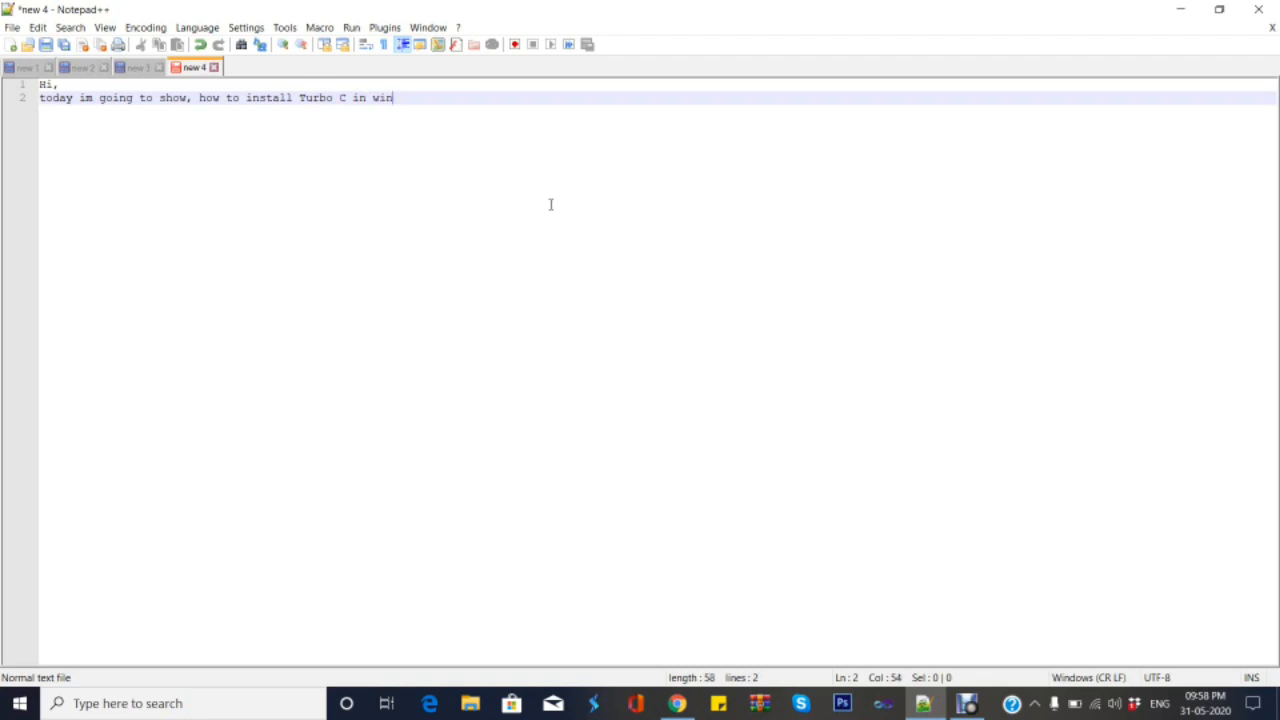
Complete the second line of the note with "windows 10." and add the line "Open browser. then".
{"action": "type", "text": "10."}
{"action": "key", "text": "Return"}
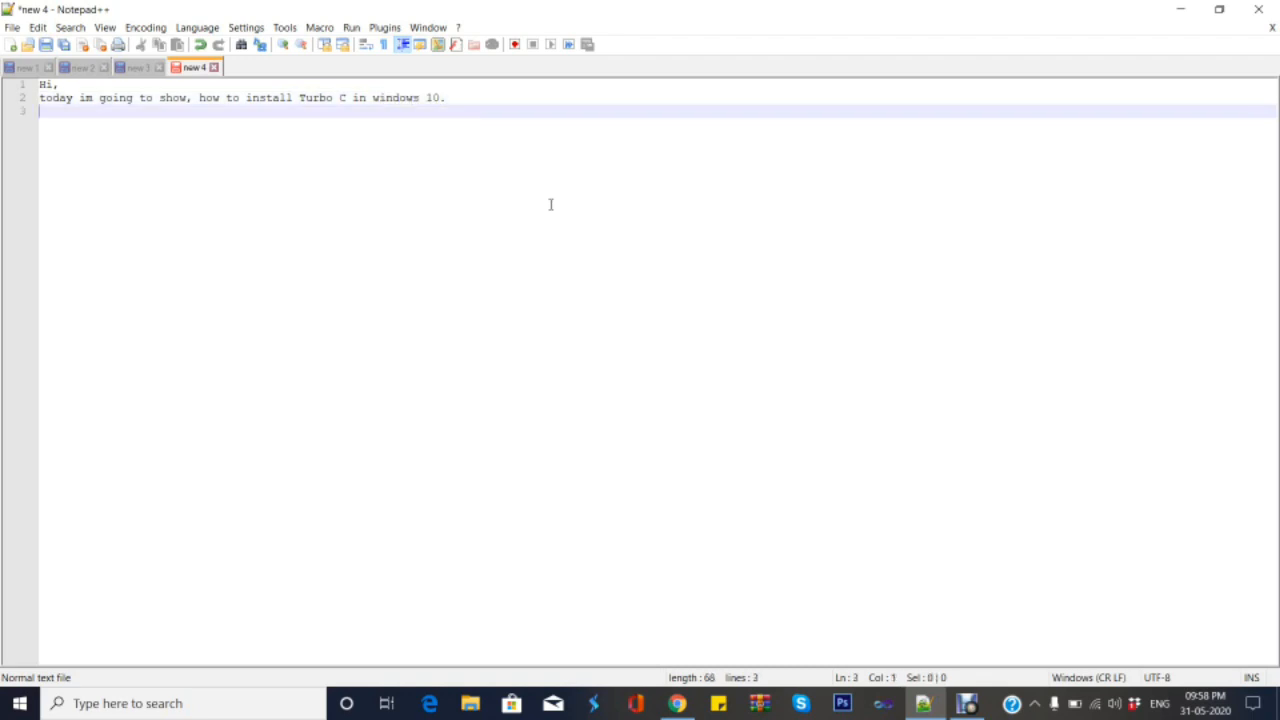
{"action": "type", "text": "Open browe"}
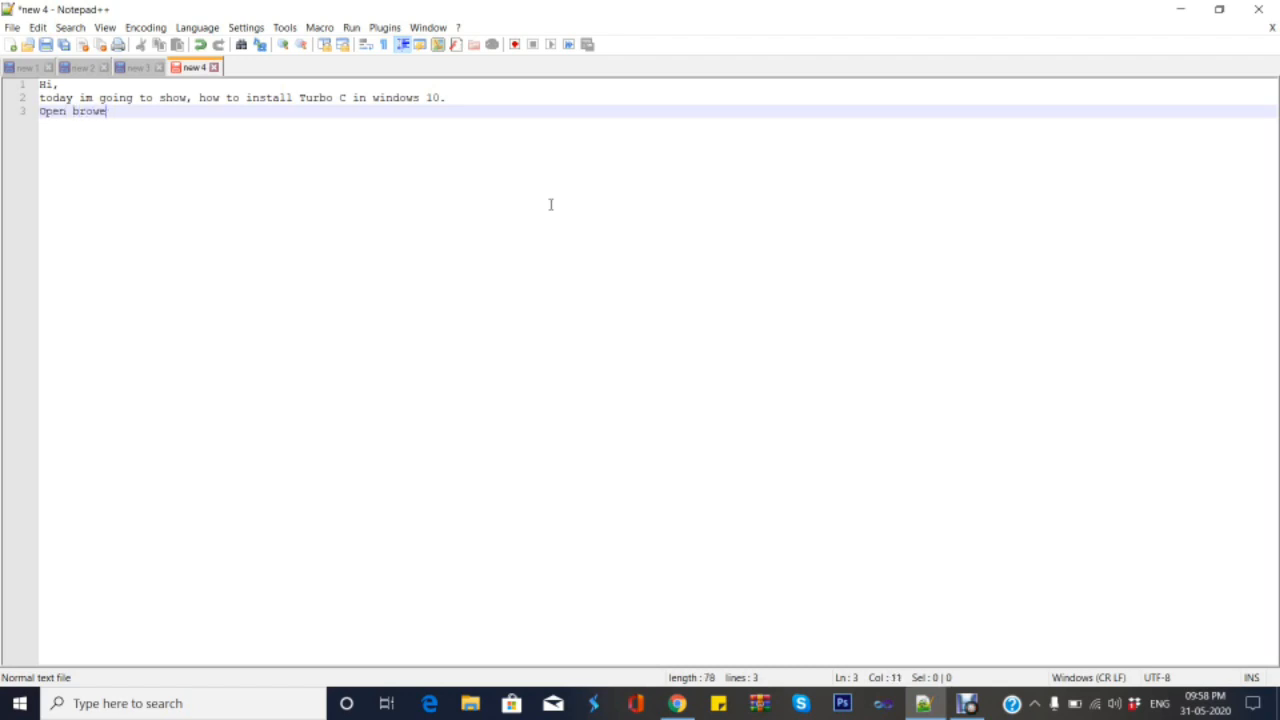
{"action": "type", "text": "rs. t"}
{"action": "key", "text": "Escape"}
{"action": "type", "text": "hen"}
Switch to Chrome, search Google for "c for windows 10" and open the archive.codeplex.com Turbo C++ result.
{"action": "left_click", "coordinate": [1180, 9]}
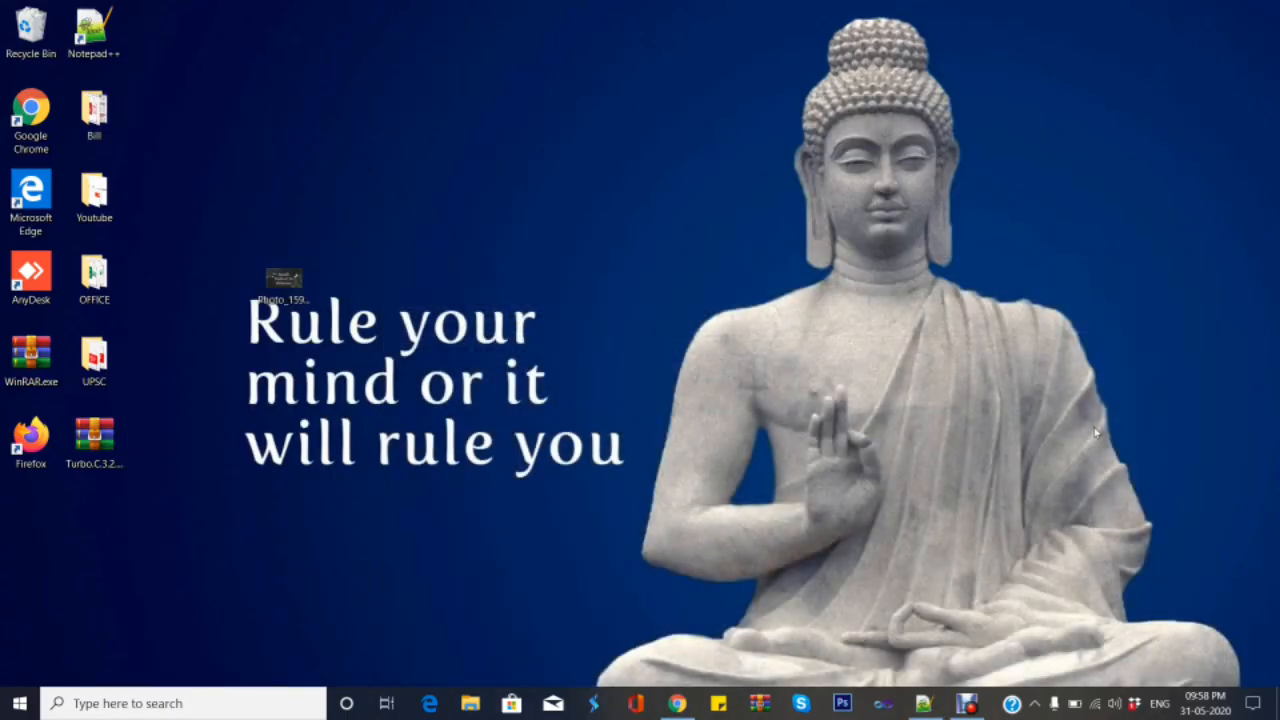
{"action": "left_click", "coordinate": [677, 703]}
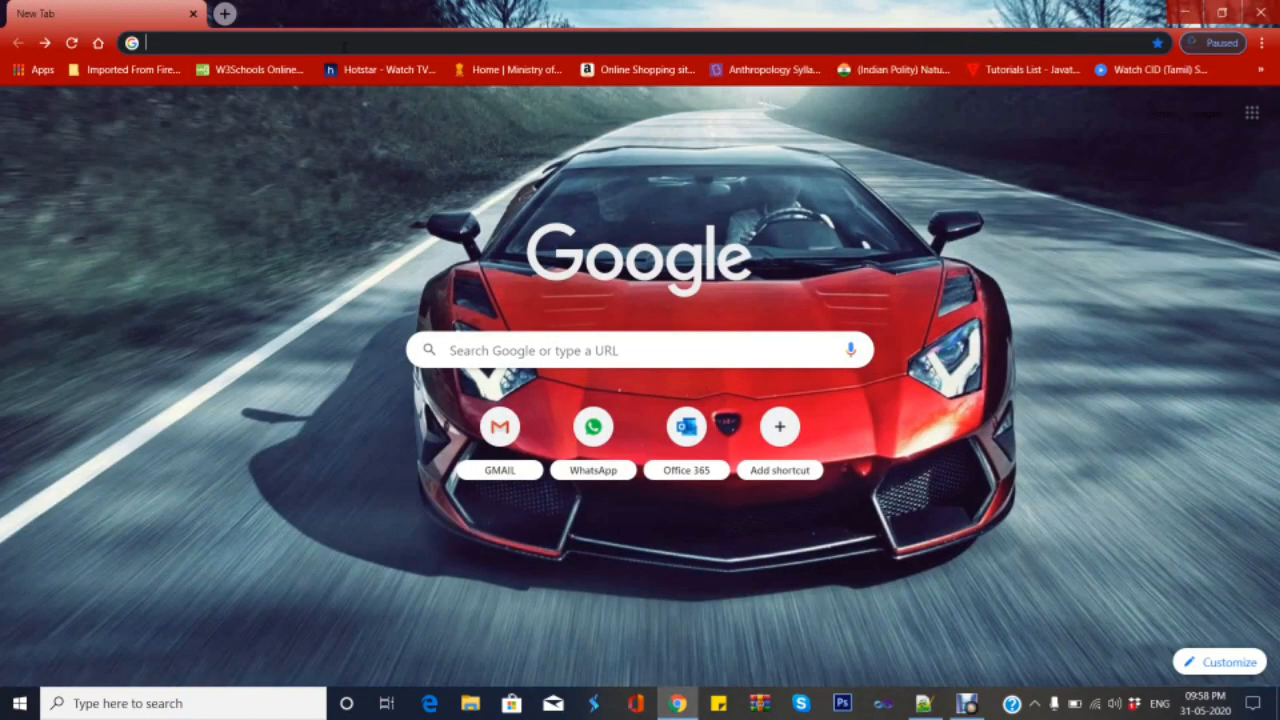
{"action": "type", "text": "c f"}
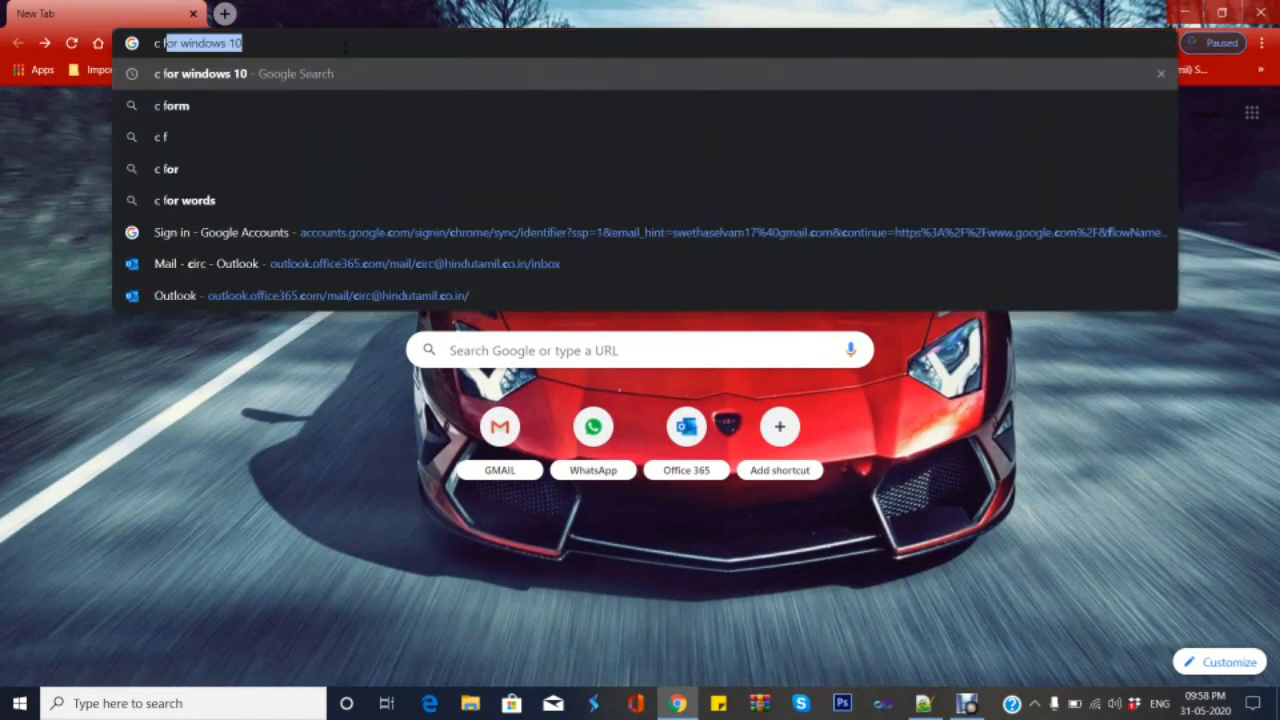
{"action": "key", "text": "Return"}
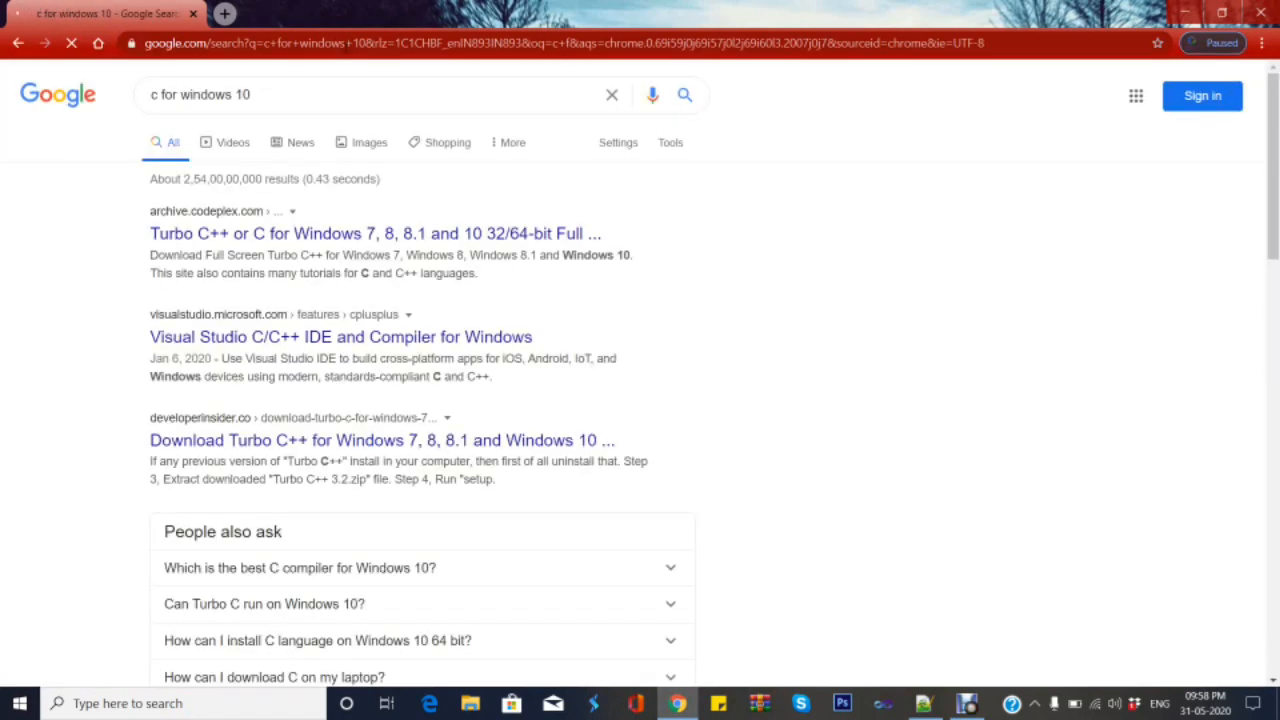
{"action": "left_click", "coordinate": [271, 238]}
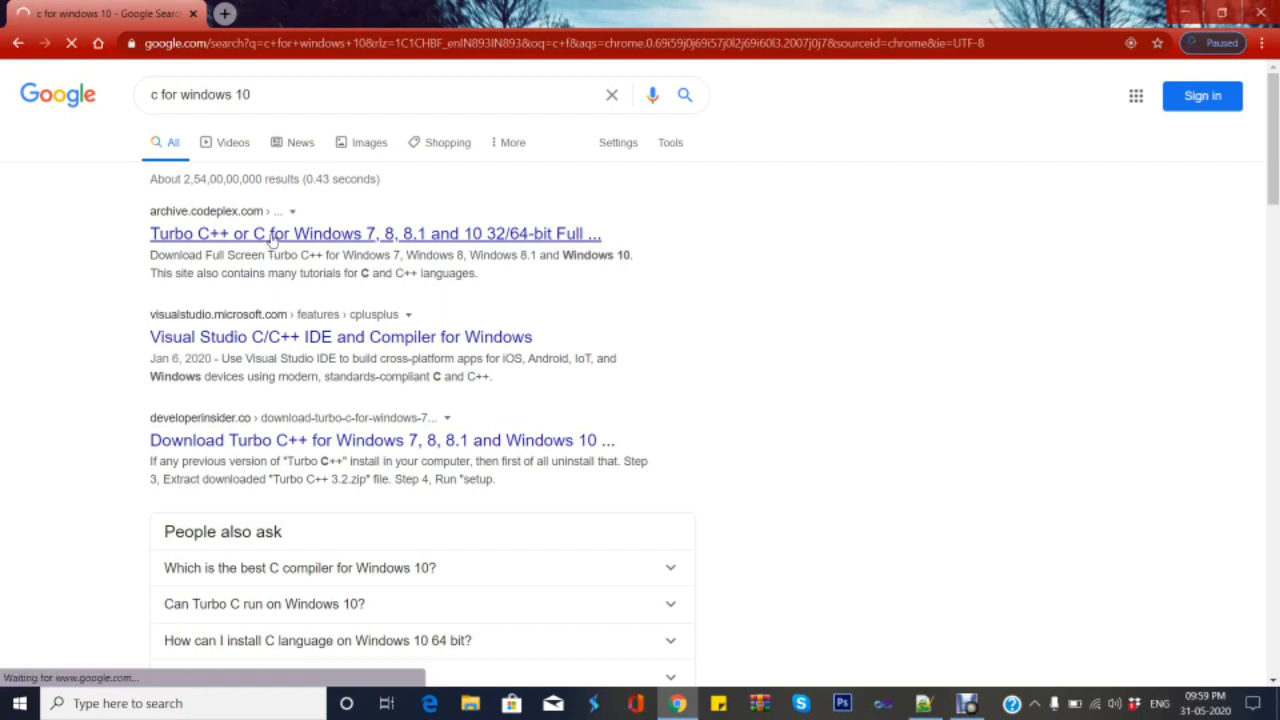
Switch to Notepad++ and add the line "type C for windows 10" below the existing text.
{"action": "left_click", "coordinate": [924, 704]}
{"action": "key", "text": "Return"}
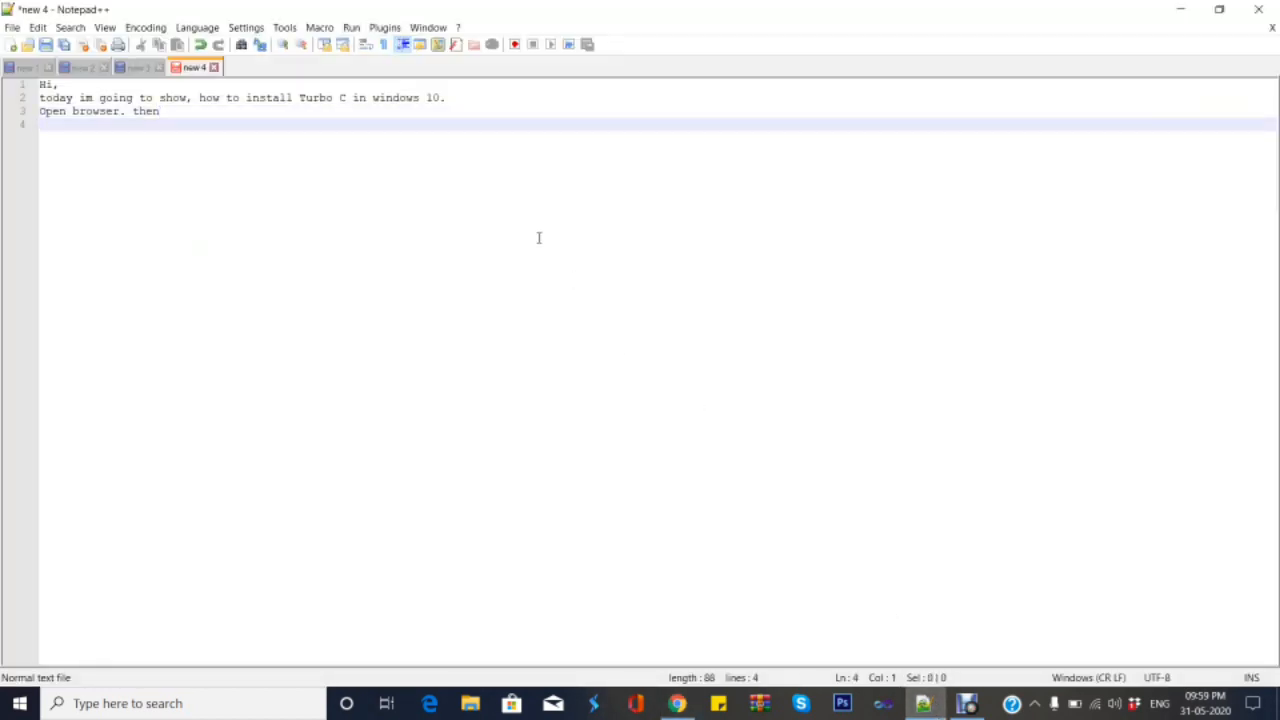
{"action": "type", "text": "type"}
{"action": "key", "text": "BackSpace"}
{"action": "key", "text": "BackSpace"}
{"action": "type", "text": "pe C for windows "}
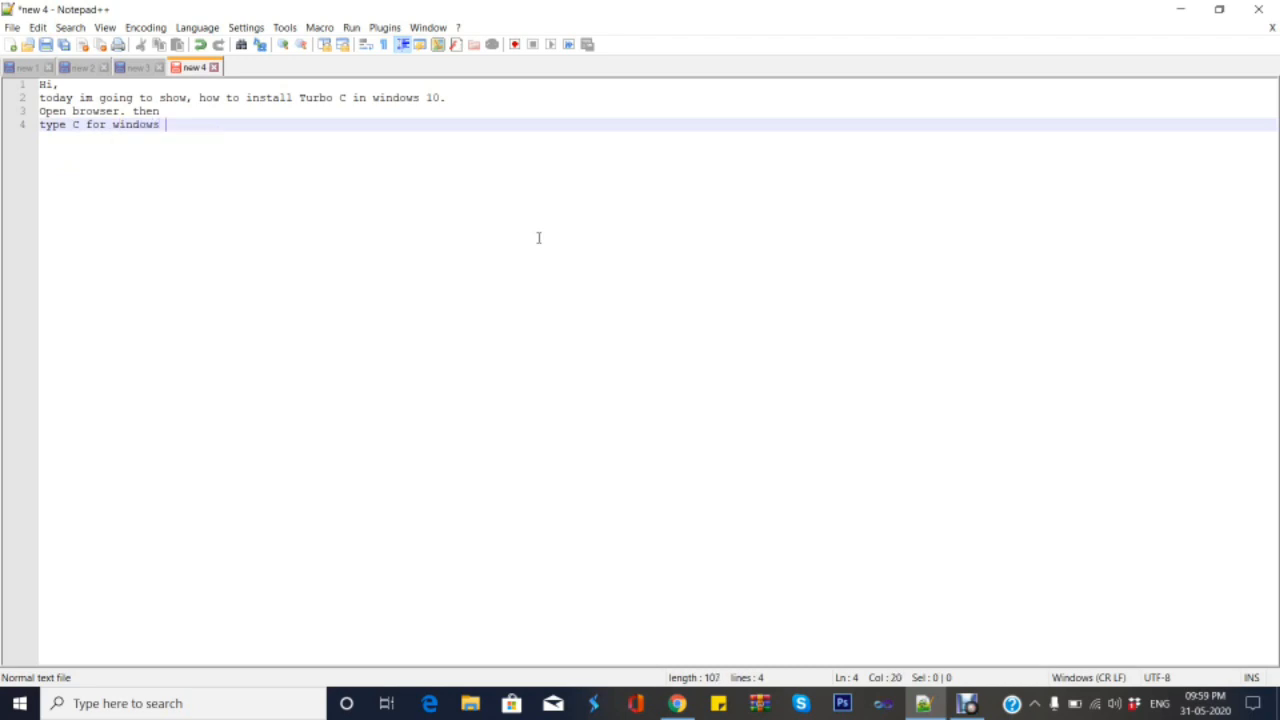
{"action": "type", "text": "10"}
{"action": "key", "text": "Return"}
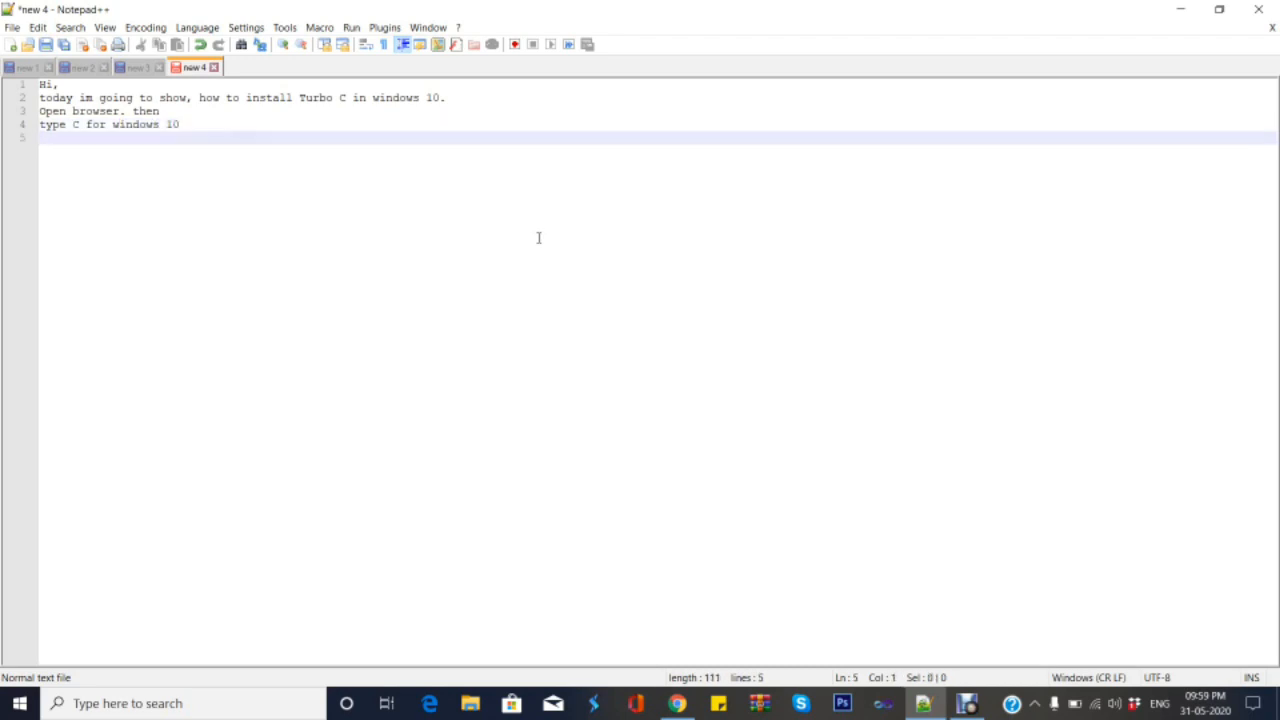
Write "Link given in descriprition." on the fifth line of the note.
{"action": "type", "text": "Link given i"}
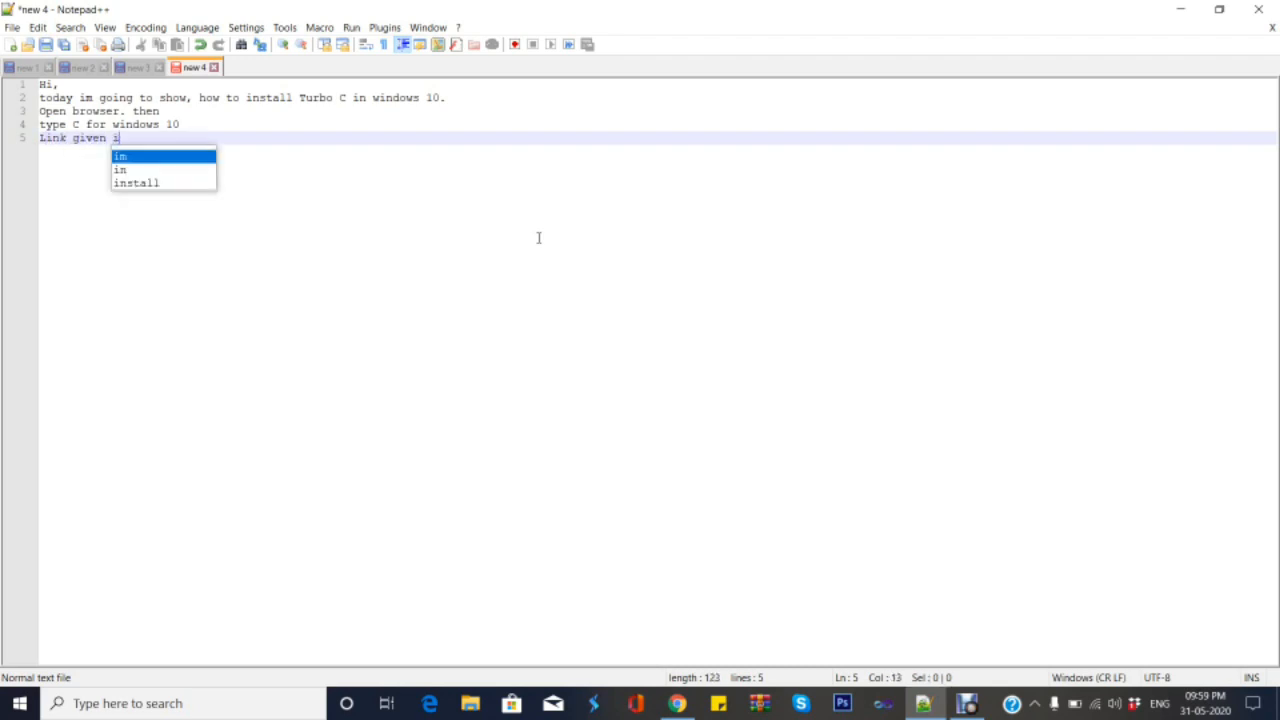
{"action": "type", "text": "n dd"}
{"action": "key", "text": "BackSpace"}
{"action": "type", "text": "i"}
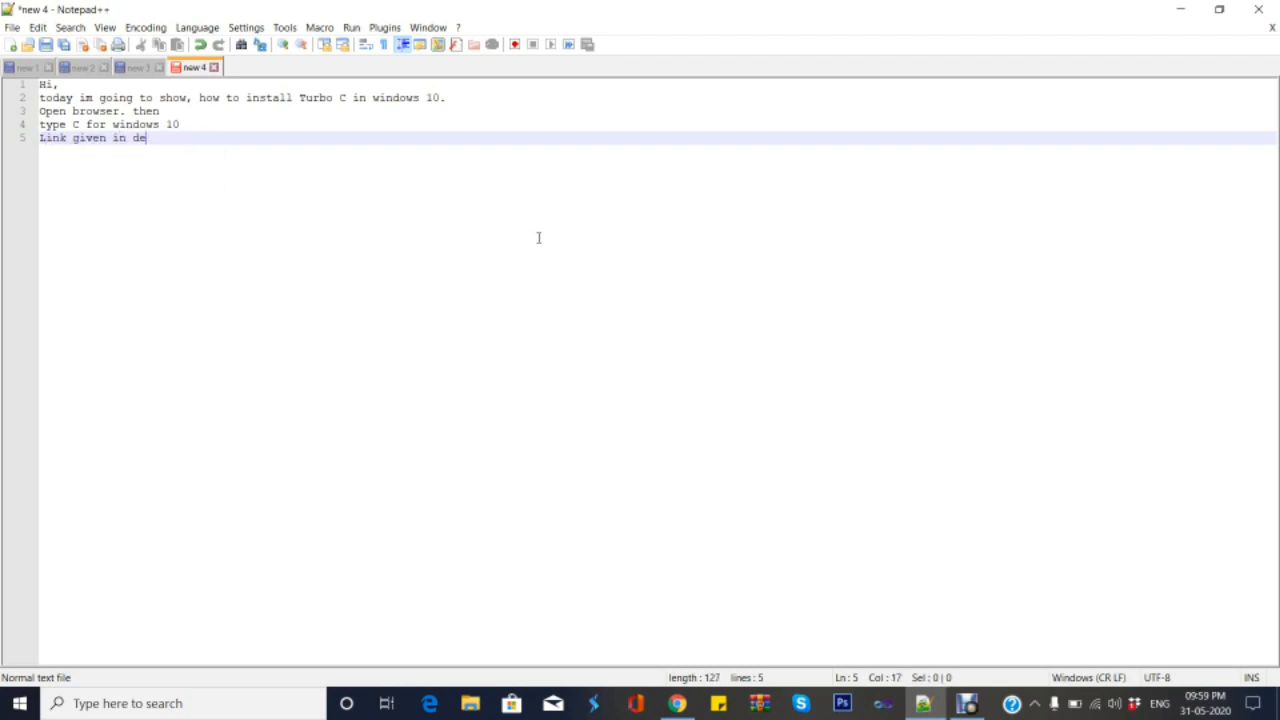
{"action": "key", "text": "BackSpace"}
{"action": "type", "text": "es"}
{"action": "type", "text": "crip"}
{"action": "type", "text": "t"}
{"action": "key", "text": "BackSpace"}
{"action": "type", "text": "ition."}
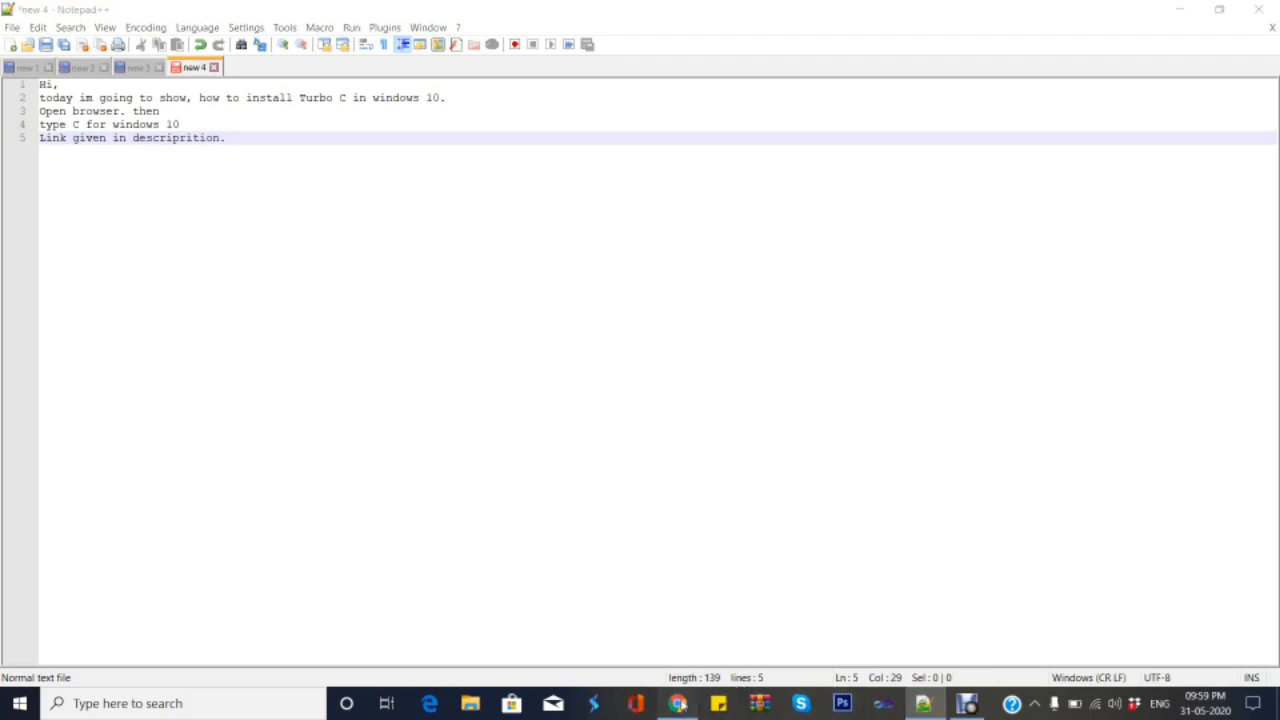
Switch to Chrome and follow the "Download Turbo C++ 3.2 from here" link to the developerinsider.co download section.
{"action": "left_click", "coordinate": [677, 703]}
{"action": "scroll", "coordinate": [600, 480], "scroll_direction": "down", "scroll_amount": 1}
{"action": "scroll", "coordinate": [591, 474], "scroll_direction": "down", "scroll_amount": 1}
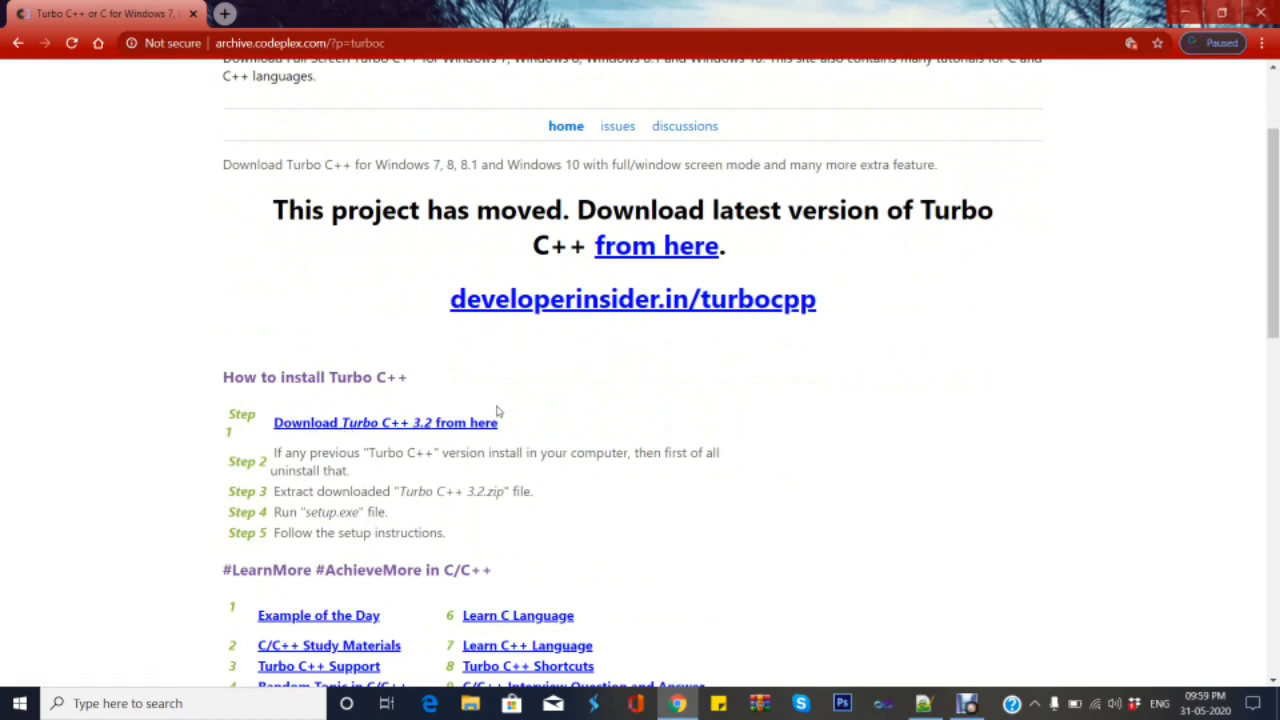
{"action": "left_click", "coordinate": [352, 426]}
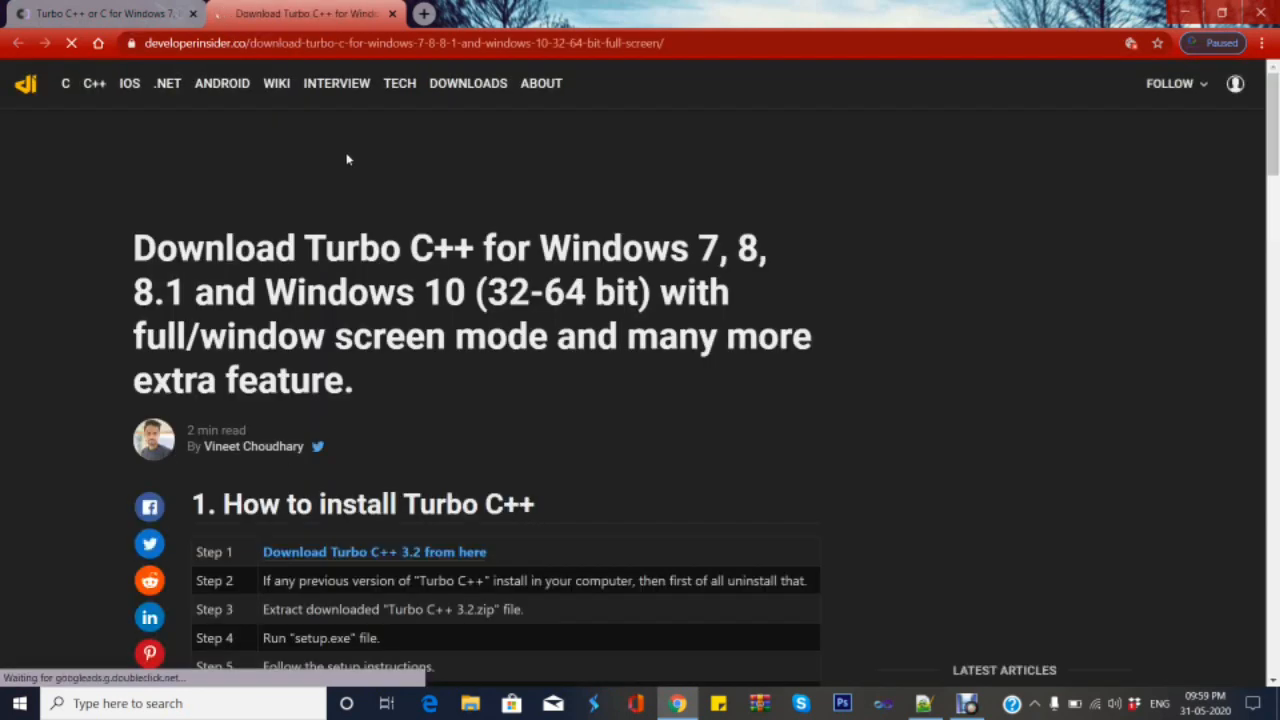
{"action": "scroll", "coordinate": [240, 295], "scroll_direction": "down", "scroll_amount": 3}
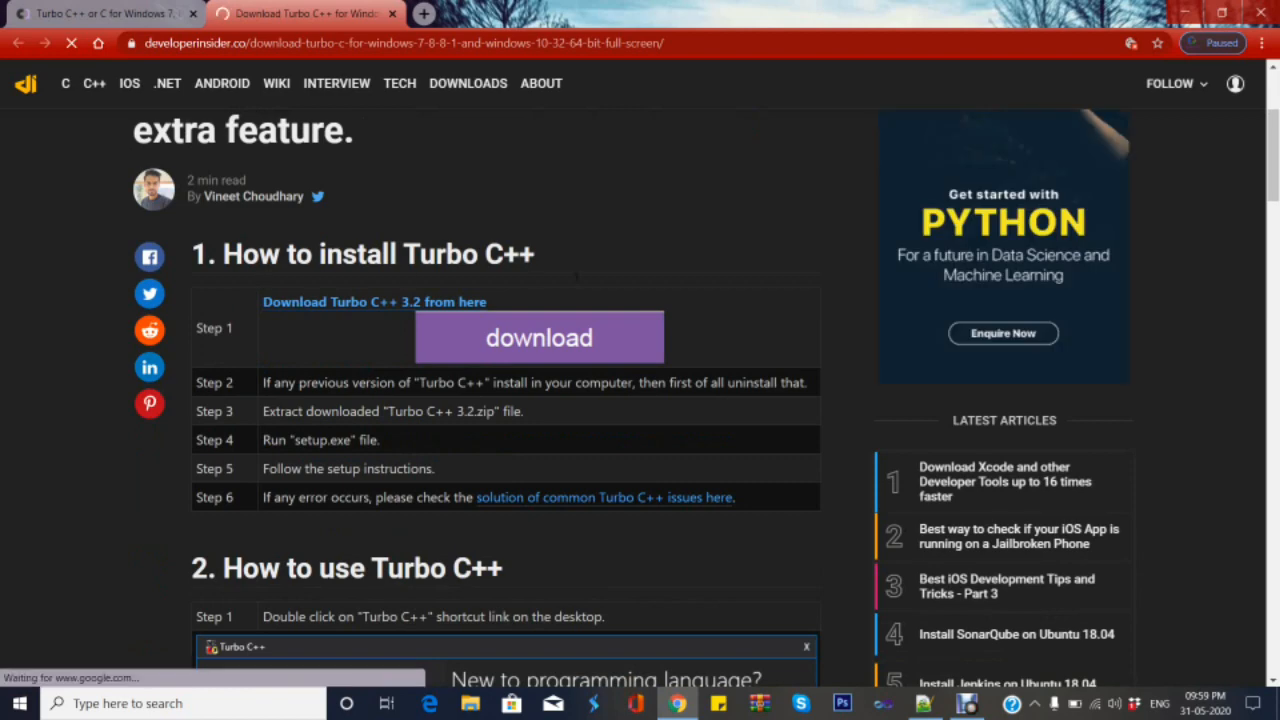
Switch to Notepad++ and add the line "Click on download" to the note.
{"action": "left_click", "coordinate": [923, 703]}
{"action": "key", "text": "Return"}
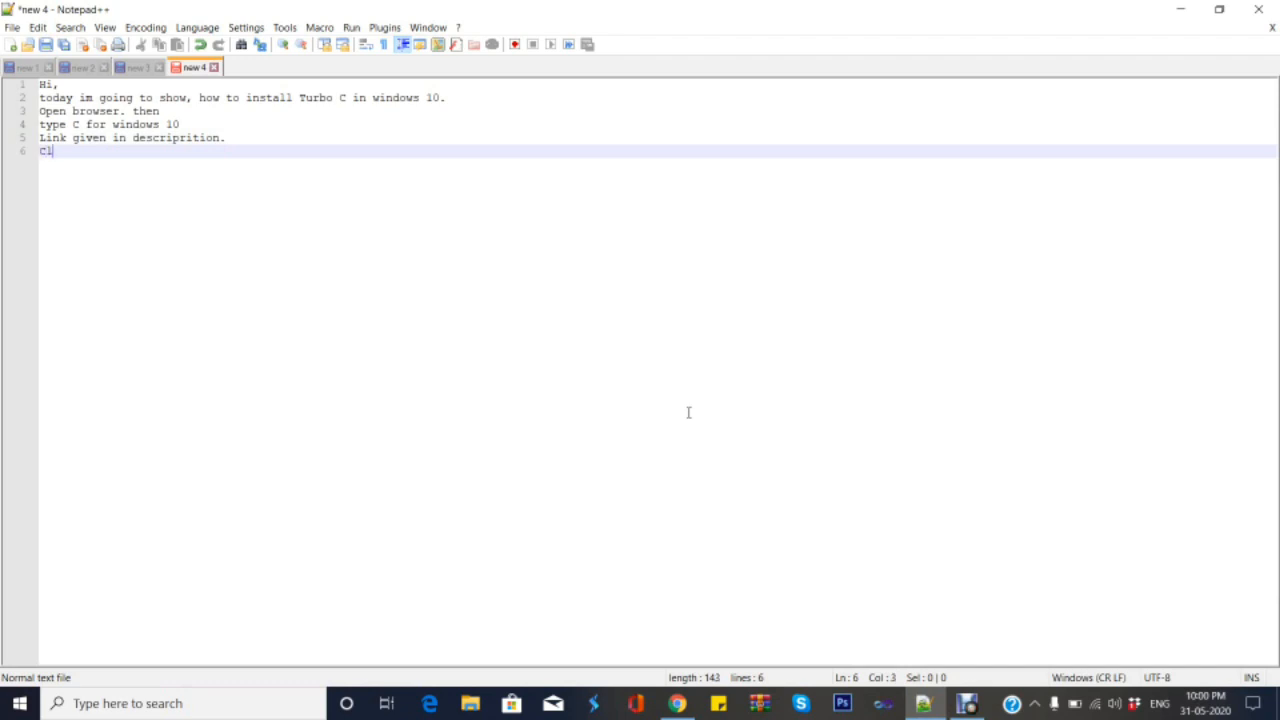
{"action": "type", "text": "Click on down"}
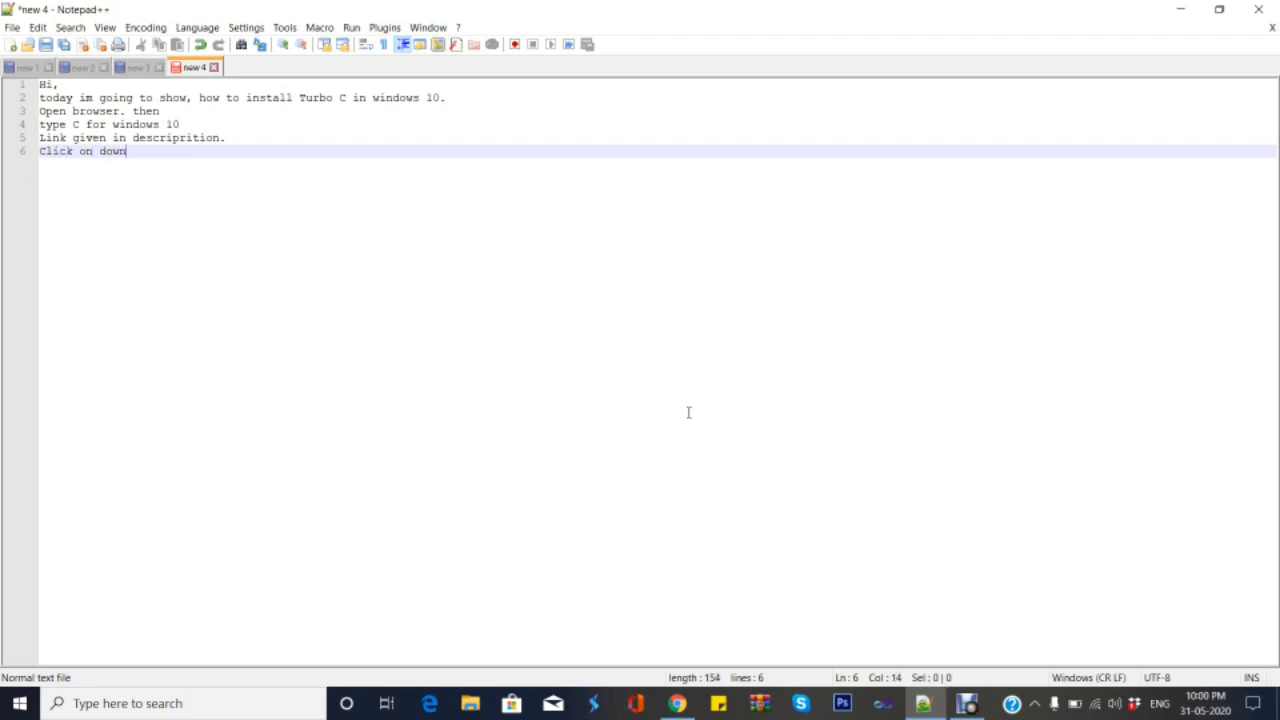
{"action": "type", "text": "load"}
{"action": "key", "text": "Return"}
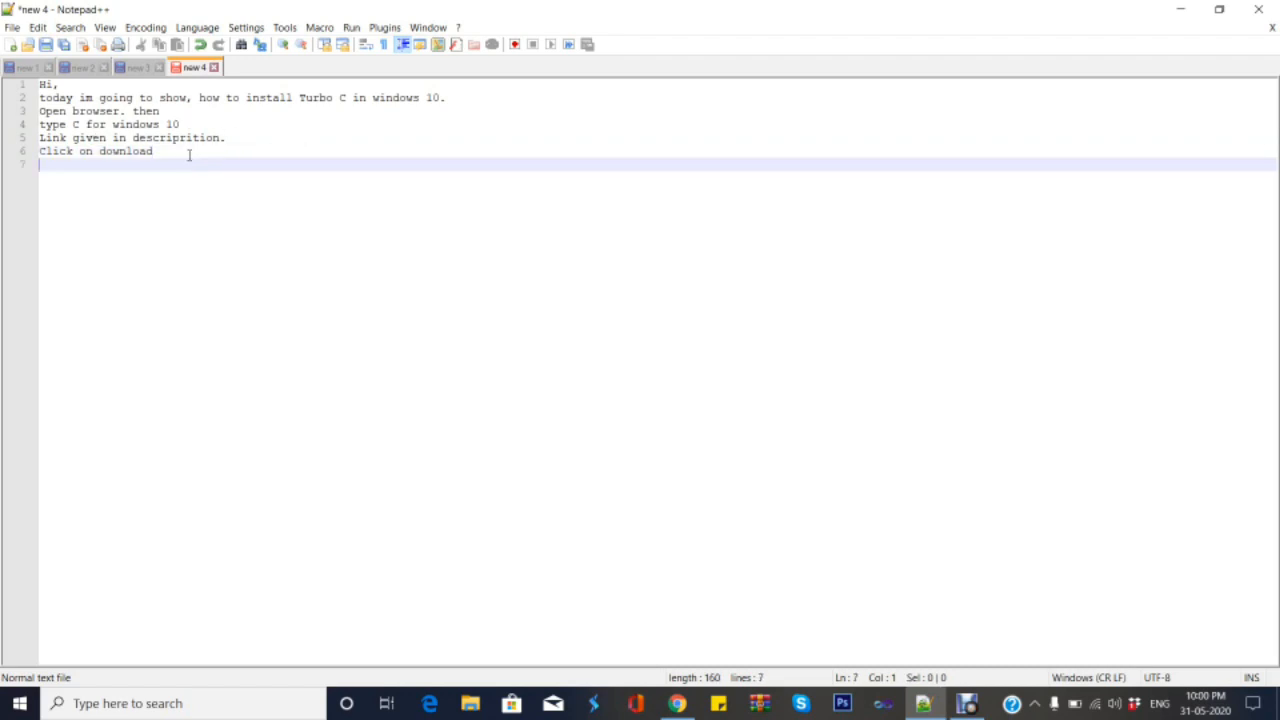
Write "Already i have downloaded." on the seventh line and start a new line below it.
{"action": "type", "text": "Already i have d"}
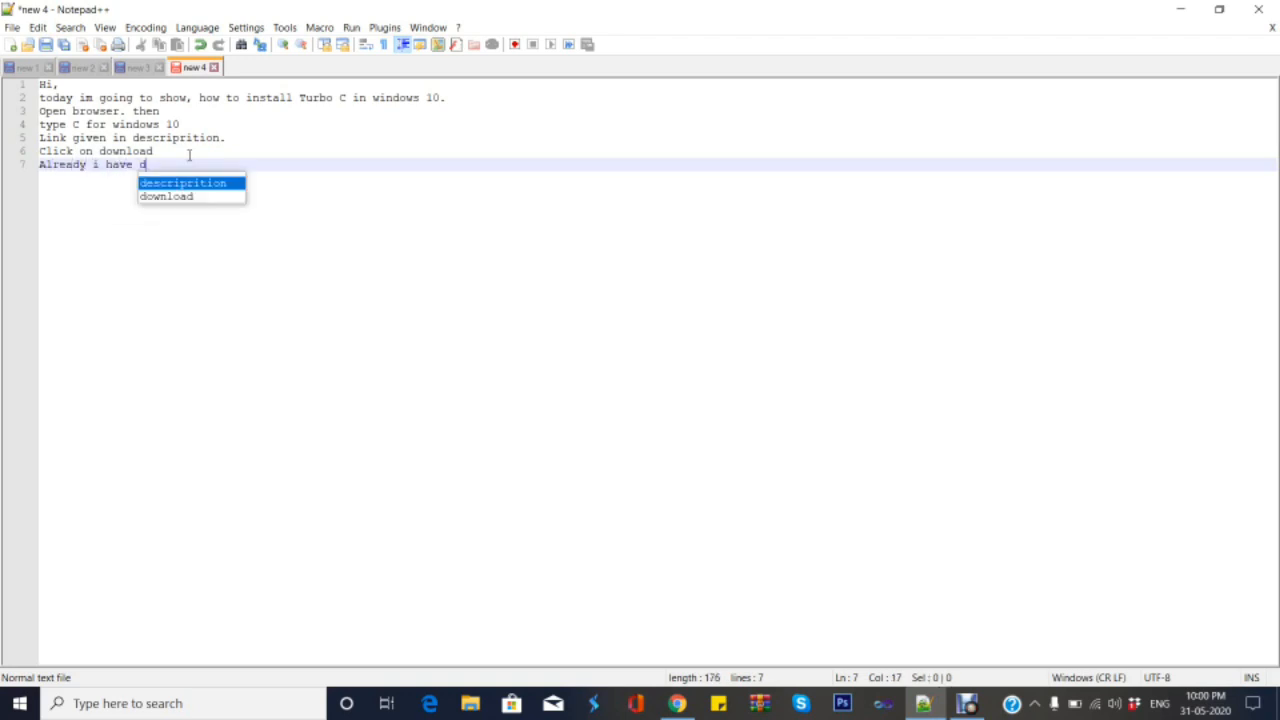
{"action": "type", "text": "ownload"}
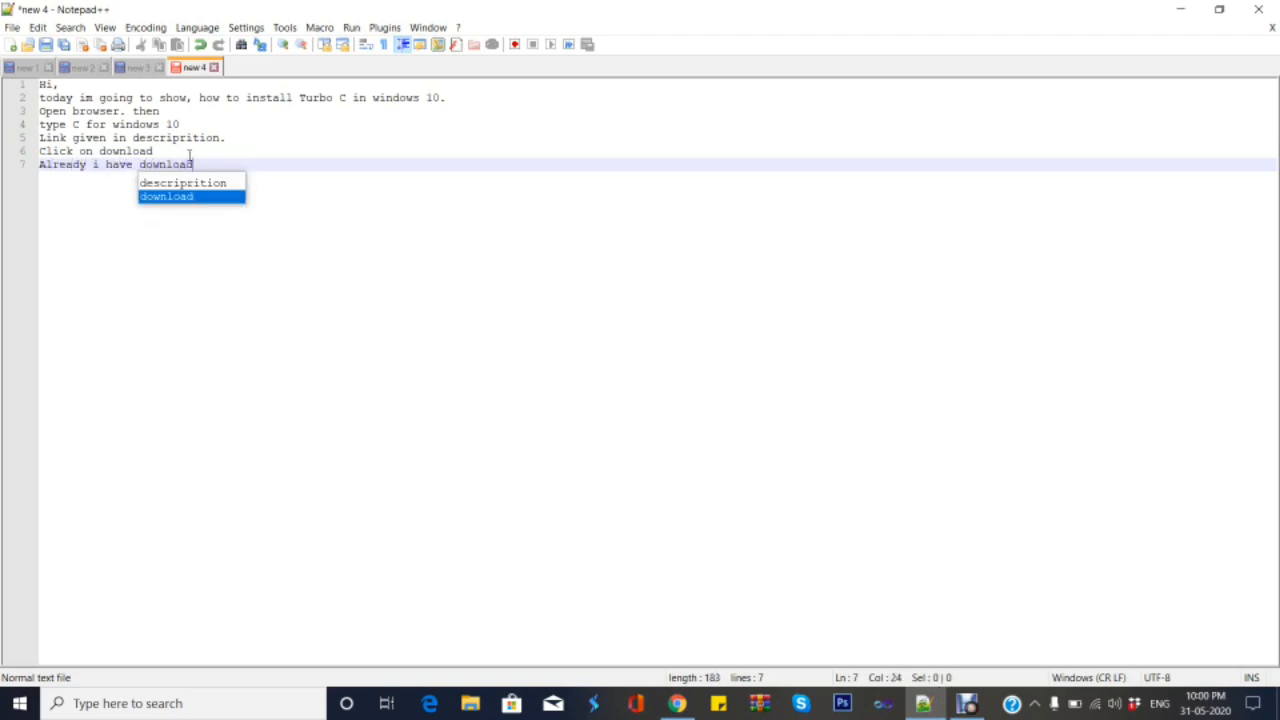
{"action": "type", "text": "ed "}
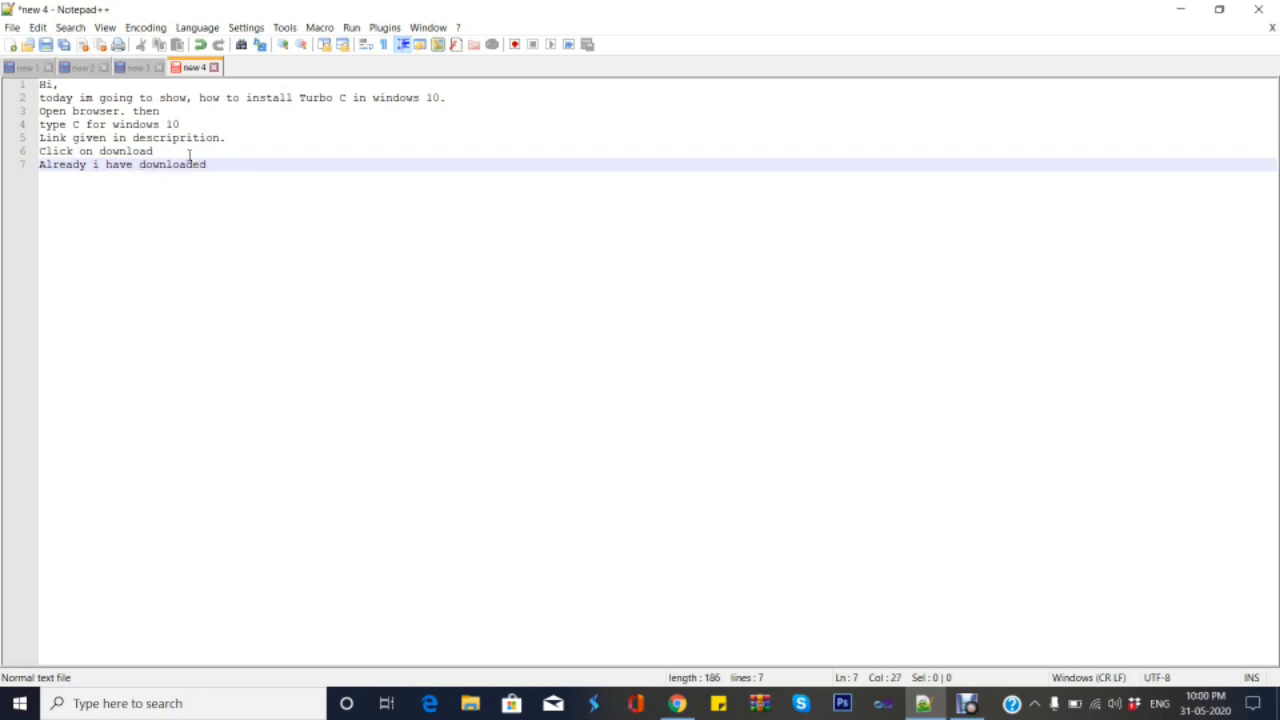
{"action": "type", "text": "."}
{"action": "key", "text": "Return"}
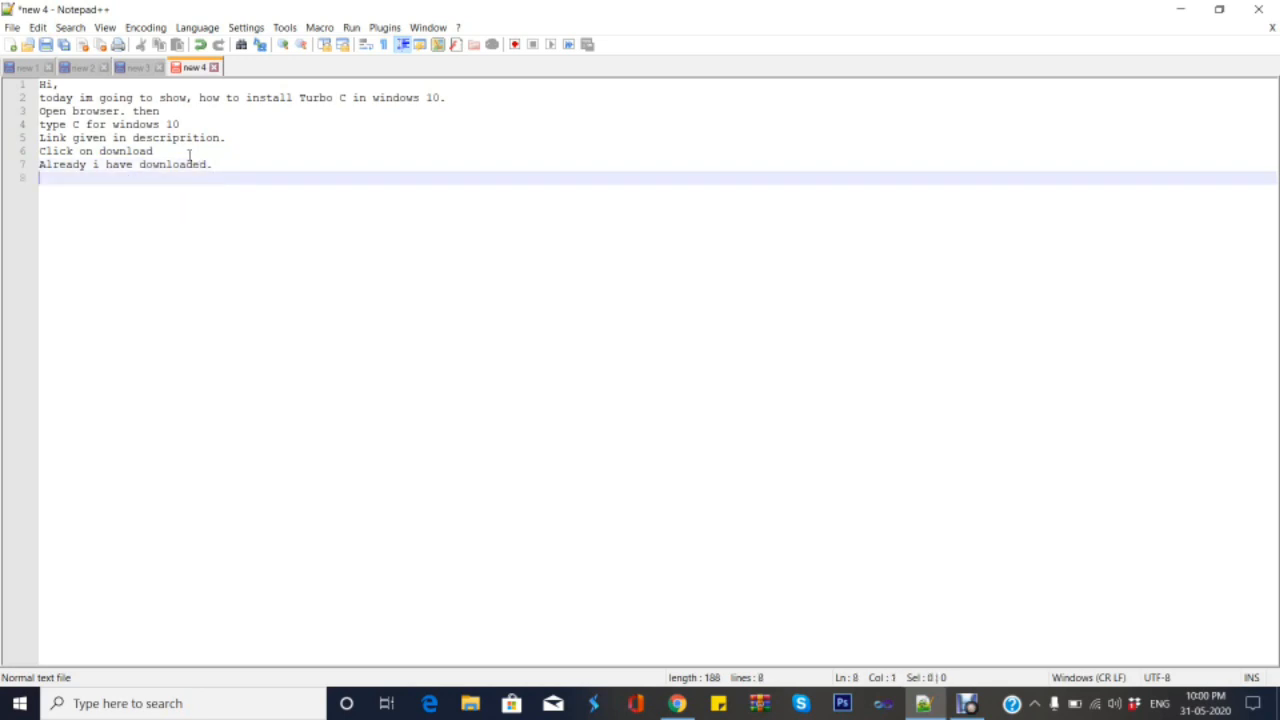
Write "Im showing now installation process." on the eighth line of the note.
{"action": "type", "text": "S"}
{"action": "key", "text": "BackSpace"}
{"action": "type", "text": "S"}
{"action": "key", "text": "BackSpace"}
{"action": "type", "text": "Im showing th ei"}
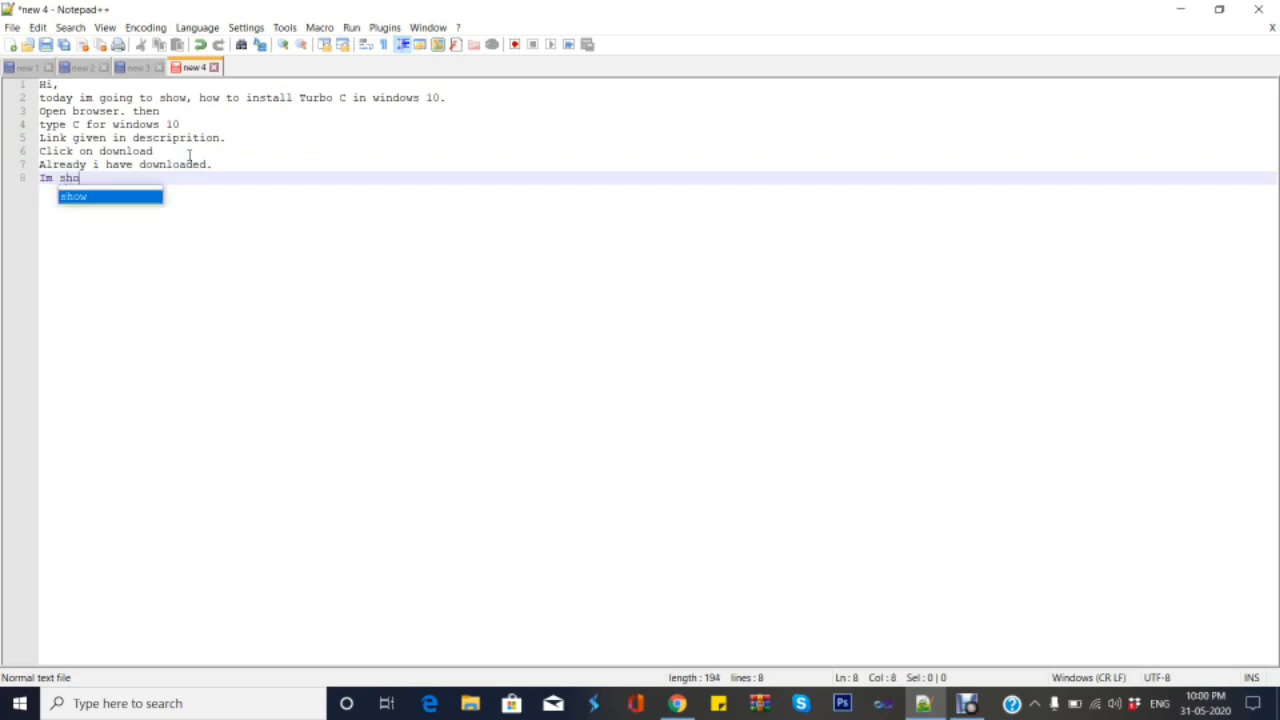
{"action": "key", "text": "BackSpace"}
{"action": "key", "text": "BackSpace"}
{"action": "key", "text": "BackSpace"}
{"action": "key", "text": "BackSpace"}
{"action": "key", "text": "BackSpace"}
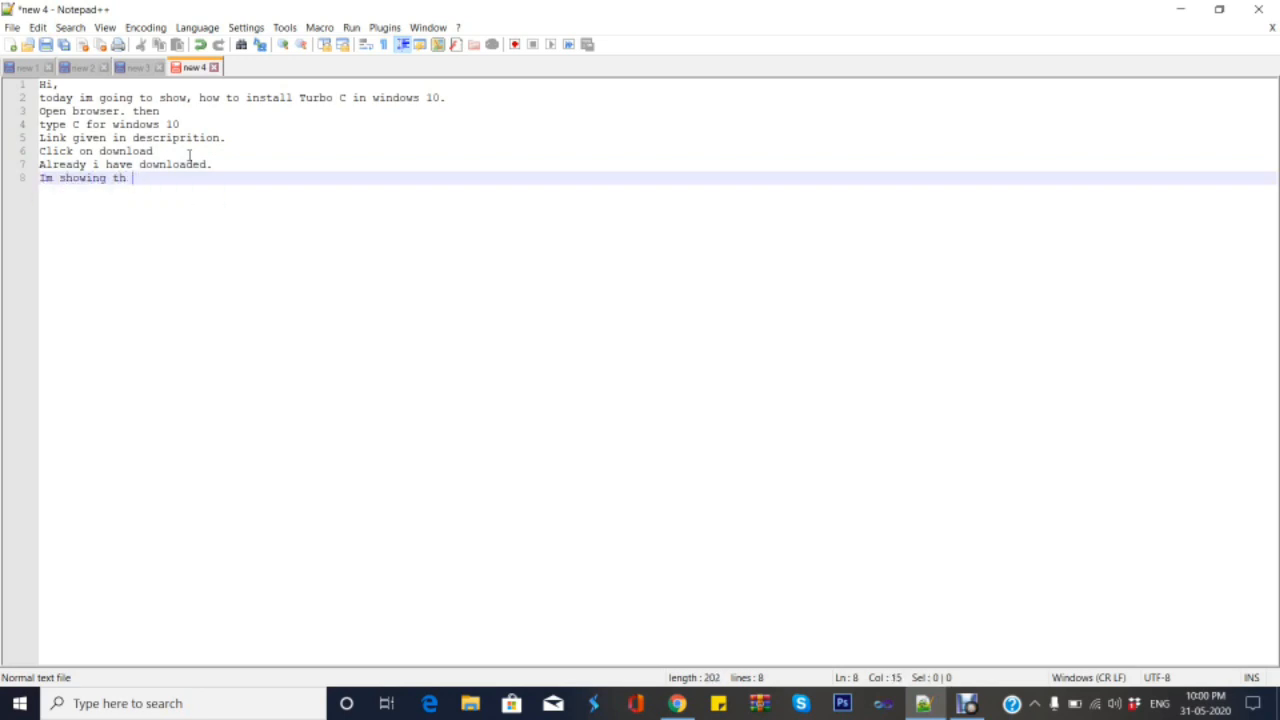
{"action": "type", "text": "now instal"}
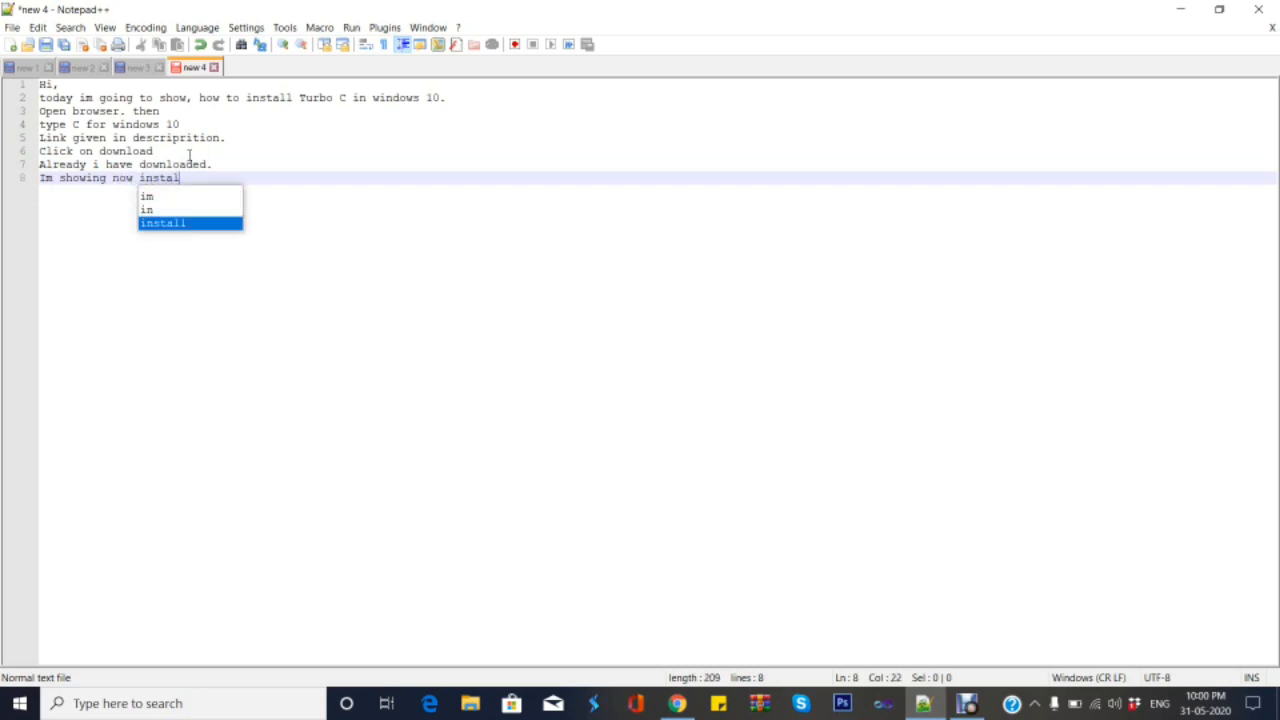
{"action": "type", "text": "lation pr"}
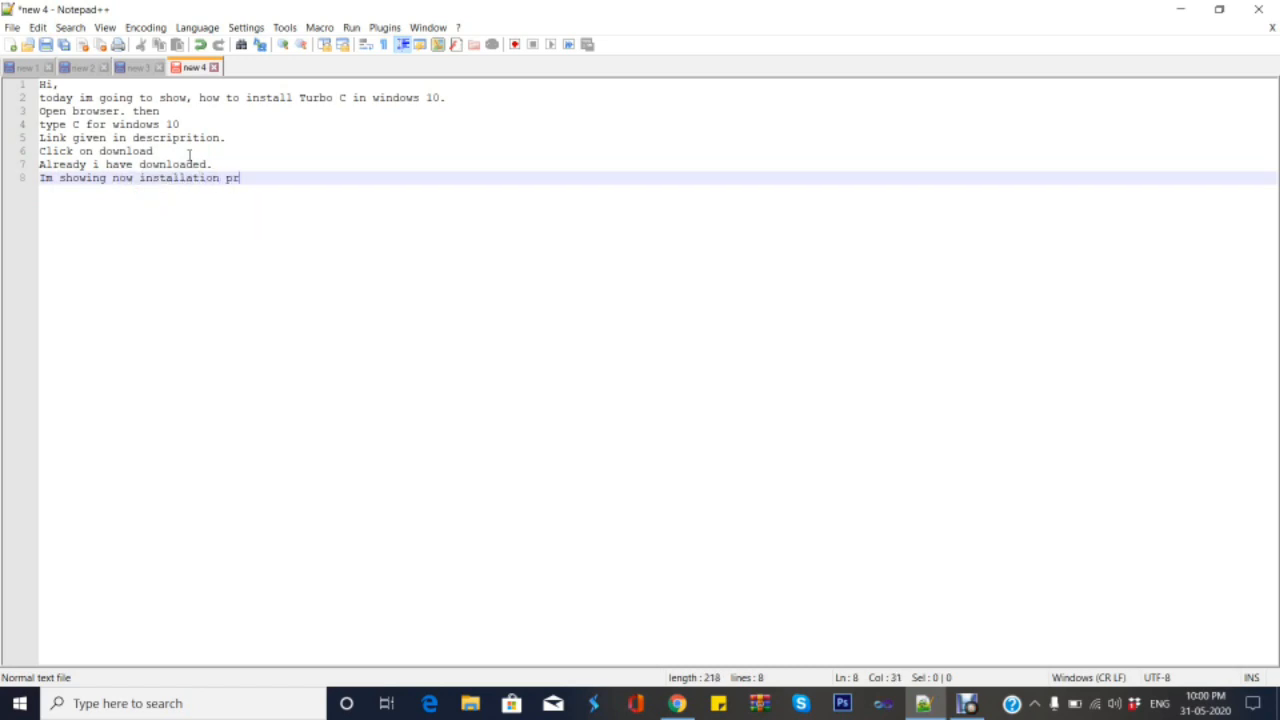
{"action": "type", "text": "ocess."}
Switch to the desktop, open the Turbo.C.3.2 zip archive and run setup.exe from its Turbo.C.3.2 folder.
{"action": "left_click", "coordinate": [1186, 7]}
{"action": "left_click", "coordinate": [1182, 8]}
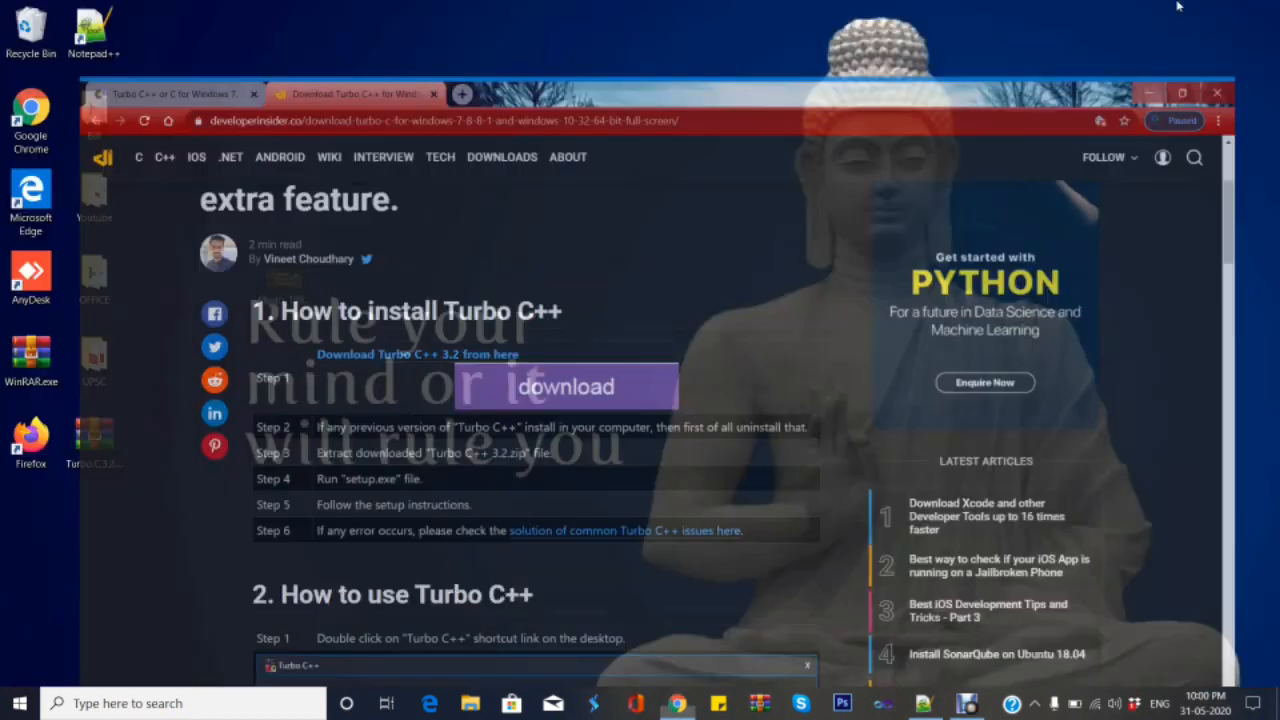
{"action": "double_click", "coordinate": [112, 440]}
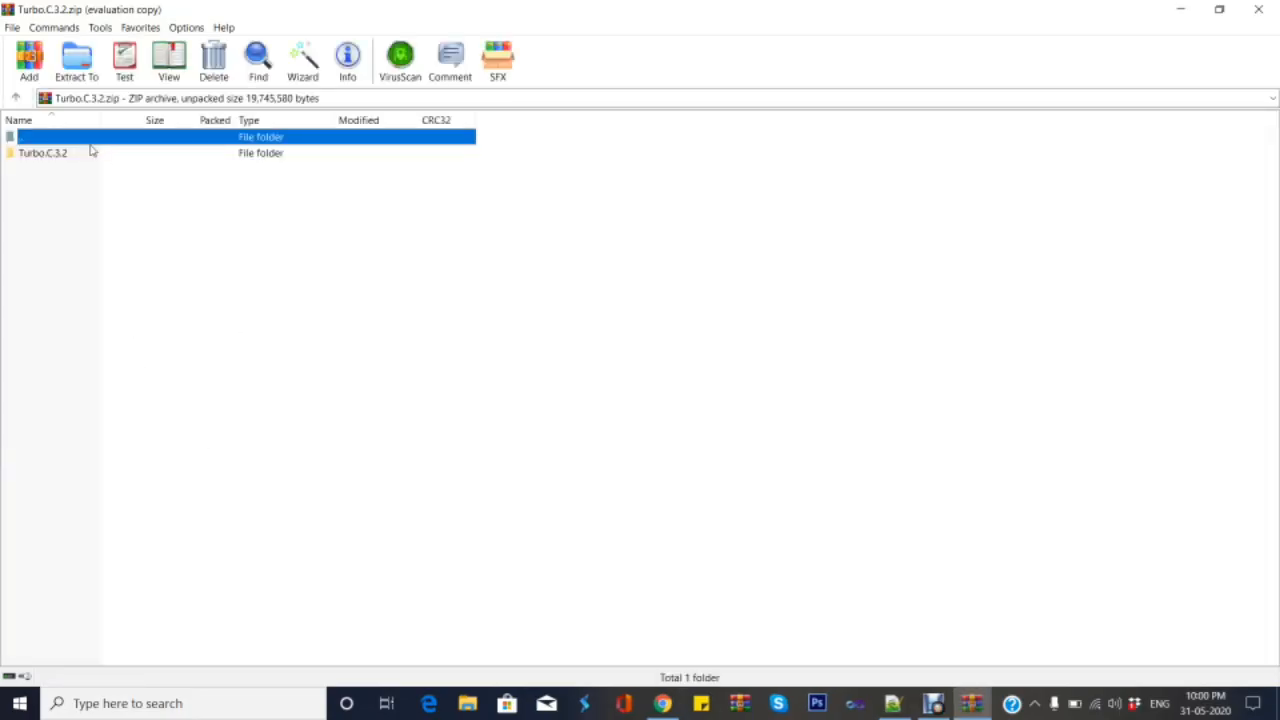
{"action": "double_click", "coordinate": [81, 154]}
{"action": "double_click", "coordinate": [66, 186]}
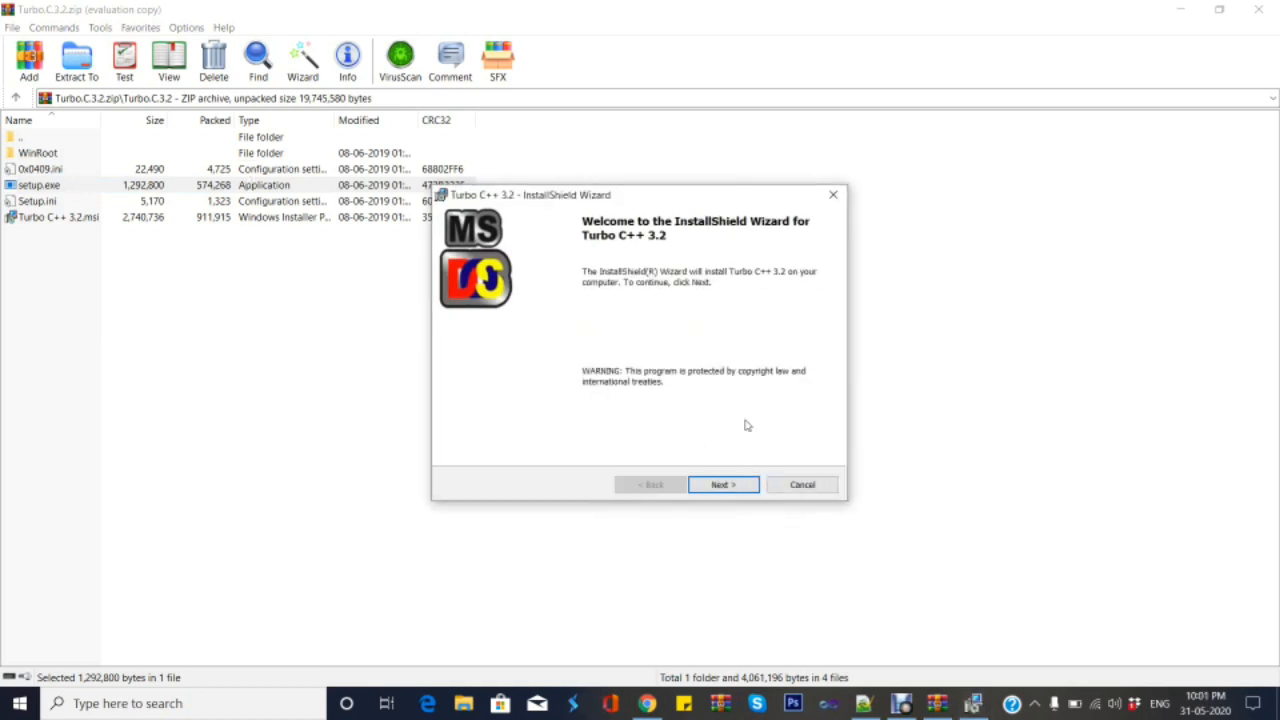
Accept the license agreement terms in the Turbo C++ 3.2 InstallShield Wizard and continue the installation.
{"action": "left_click", "coordinate": [725, 485]}
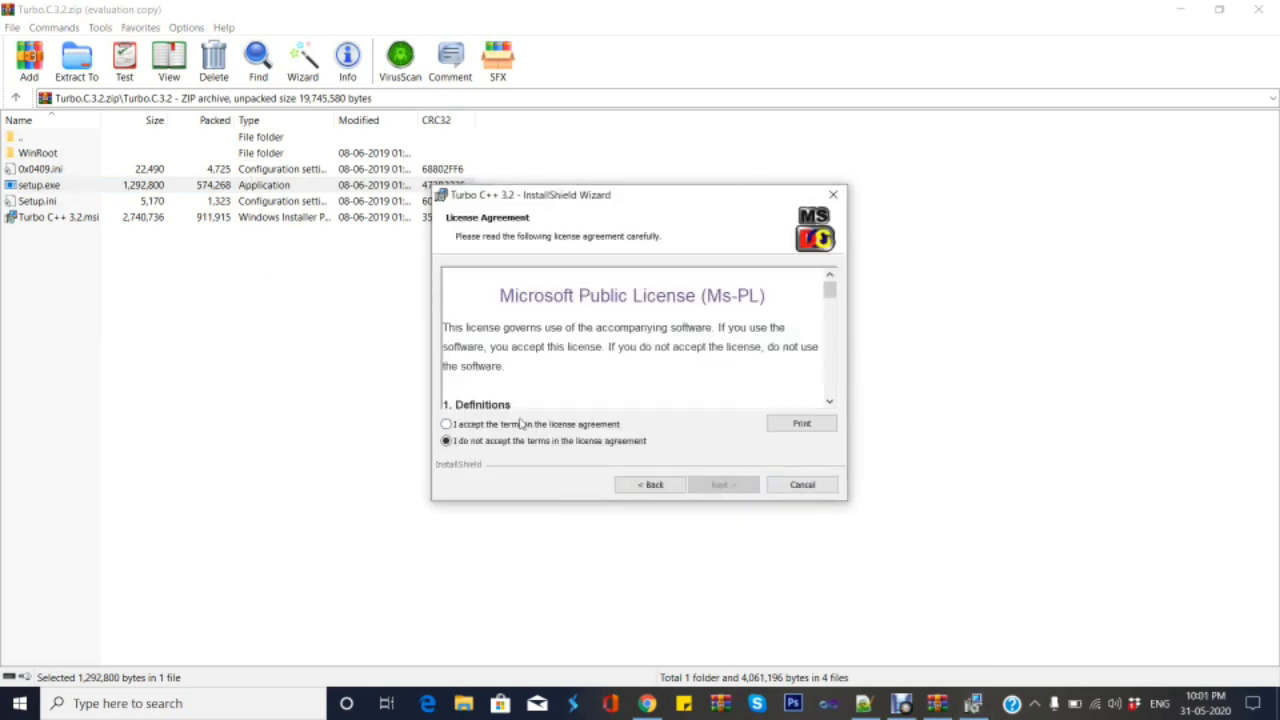
{"action": "left_click", "coordinate": [514, 425]}
{"action": "left_click", "coordinate": [715, 485]}
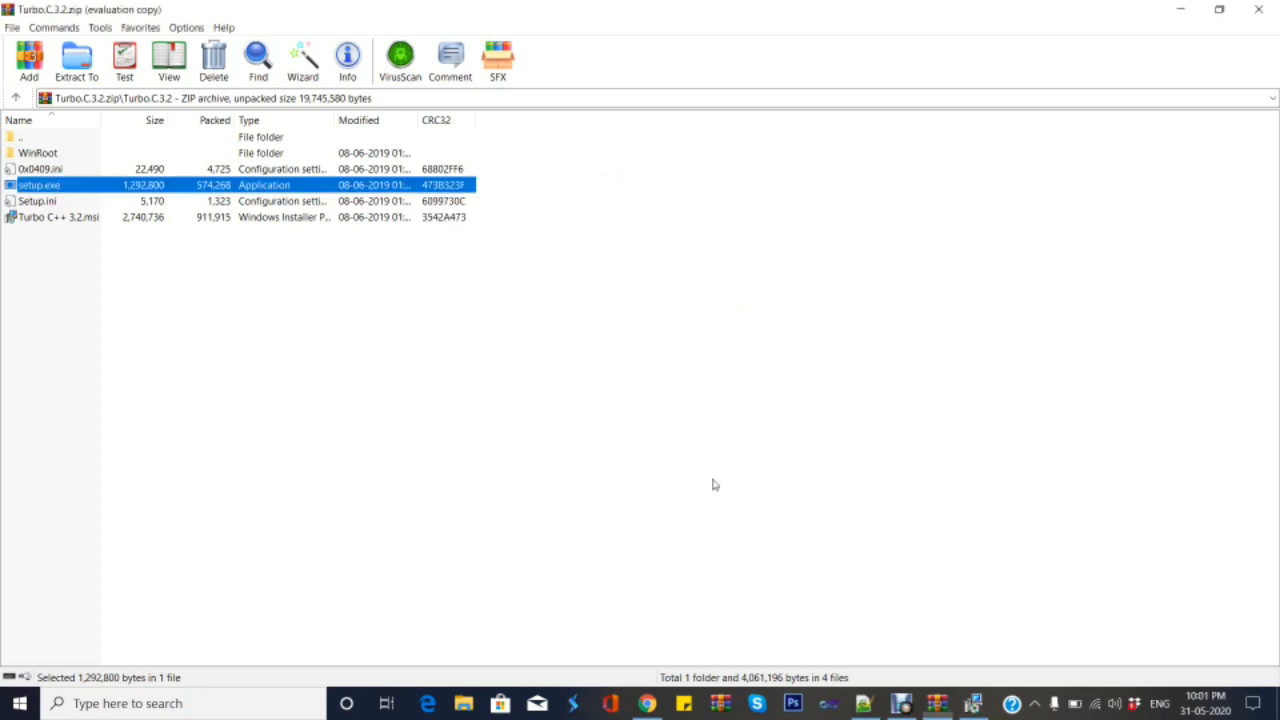
Switch to Notepad++ and add the line "It takes a minutes" at the end of the note.
{"action": "left_click", "coordinate": [866, 711]}
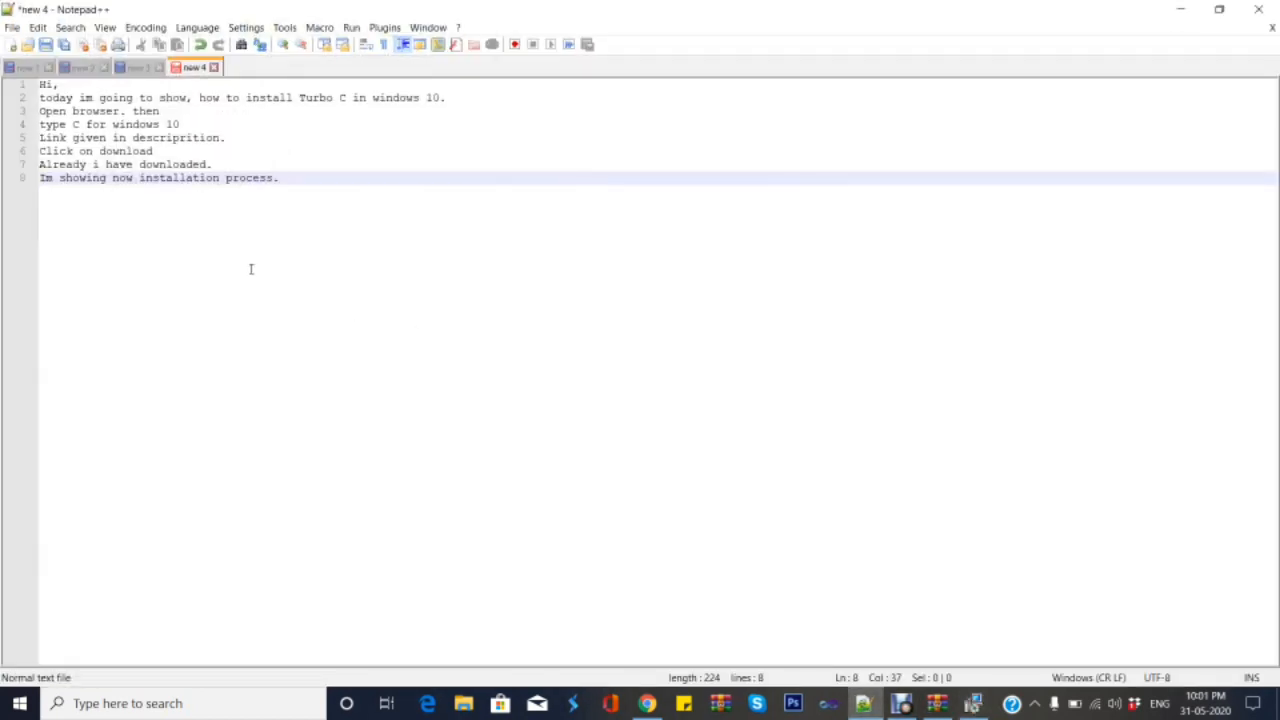
{"action": "key", "text": "Return"}
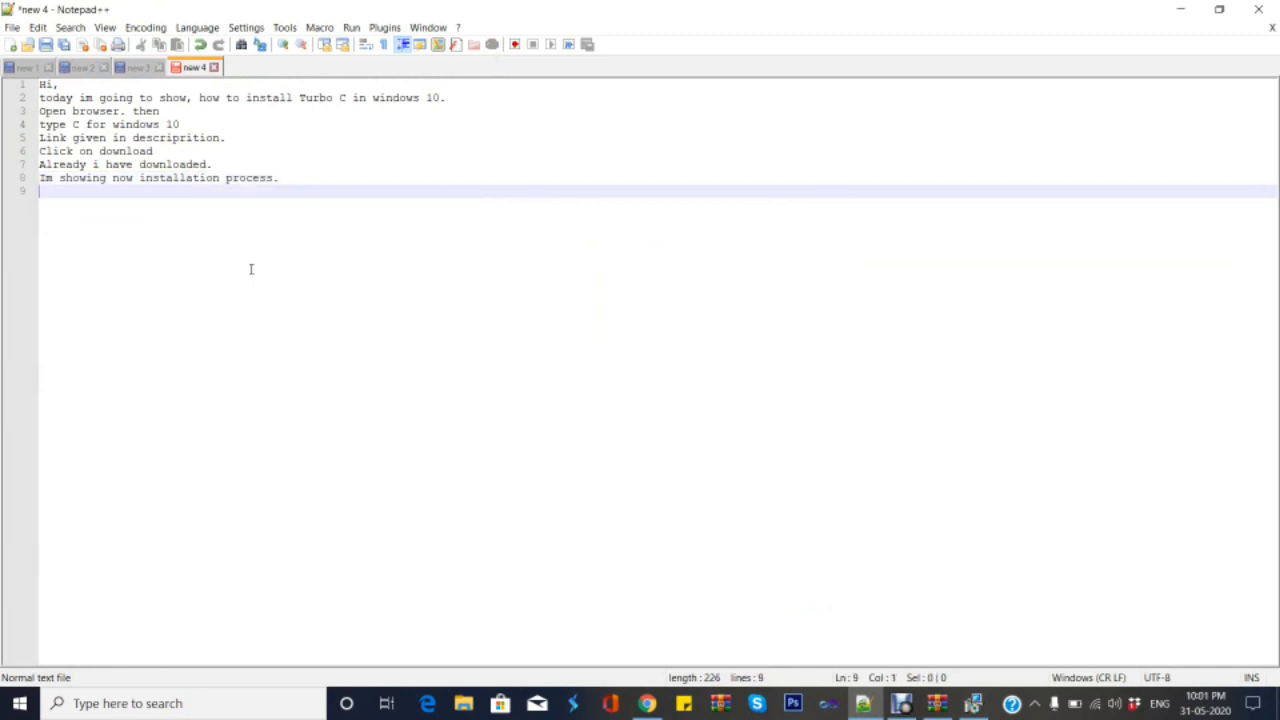
{"action": "type", "text": "It takes a minutes"}
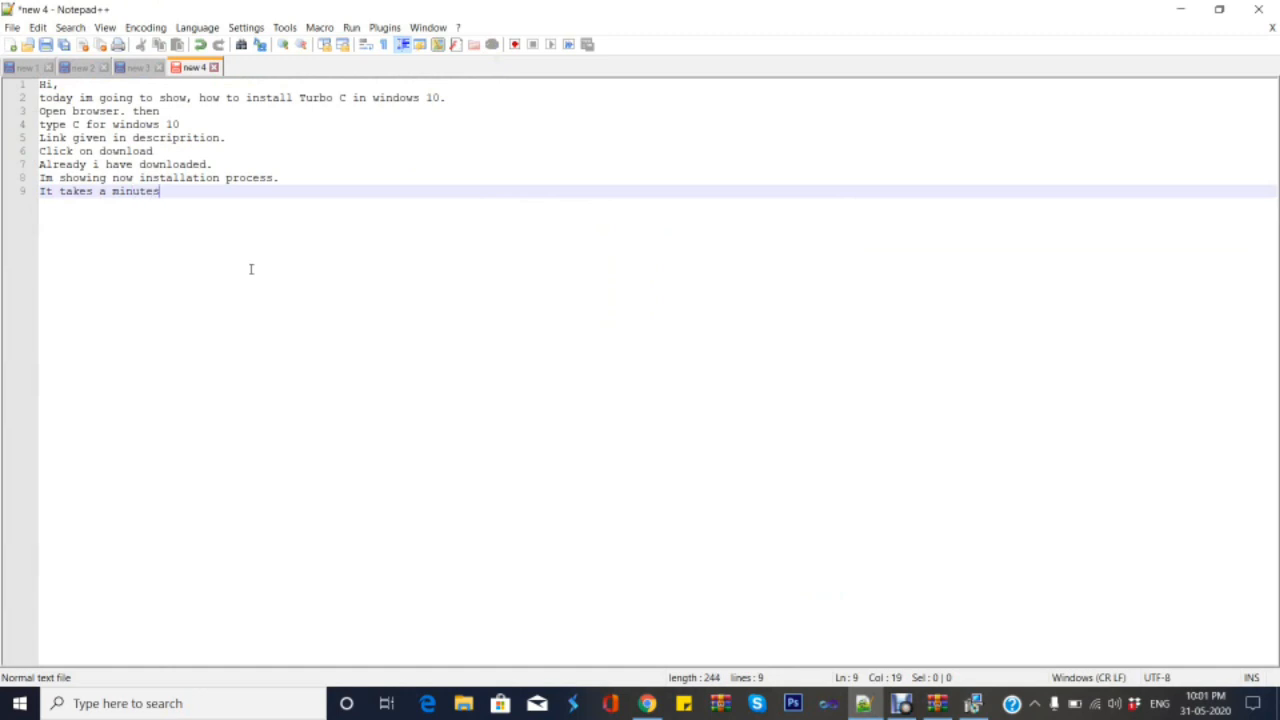
Check the Turbo C++ 3.2 installer, then switch to Notepad++ and add "Now Click on finish" as the tenth line of the note.
{"action": "key", "text": "alt+Tab"}
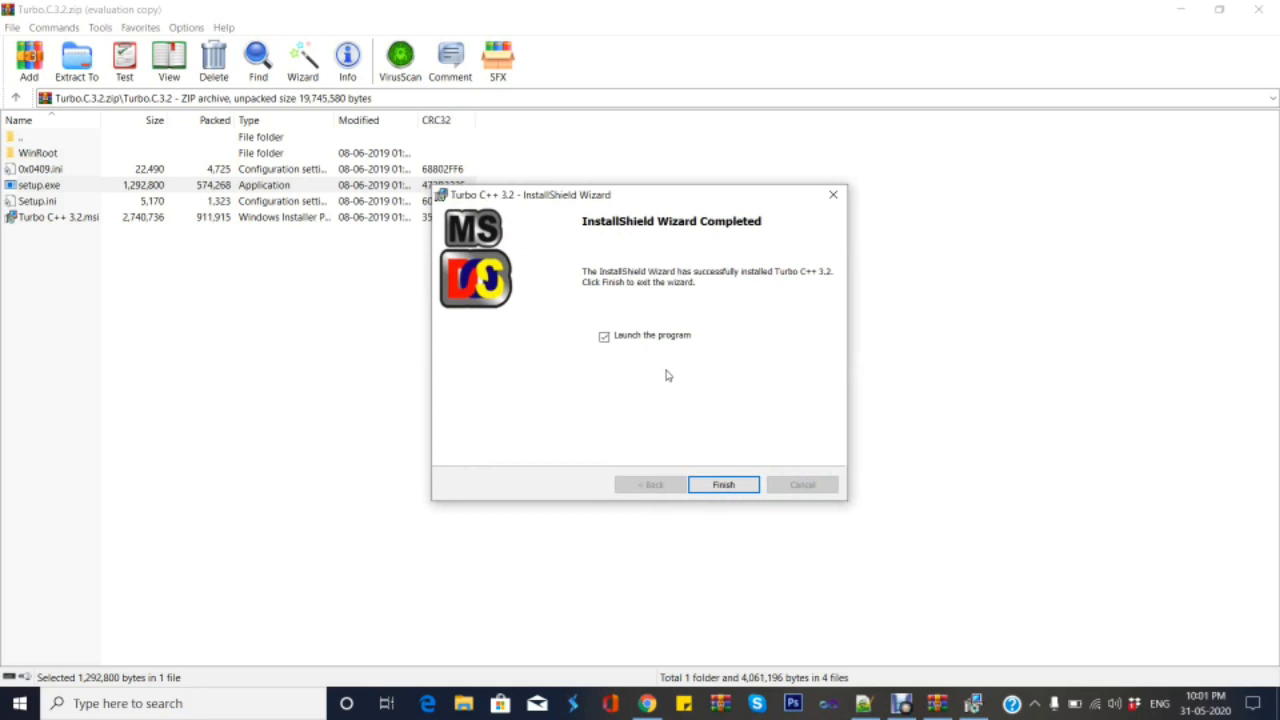
{"action": "left_click", "coordinate": [866, 705]}
{"action": "key", "text": "Return"}
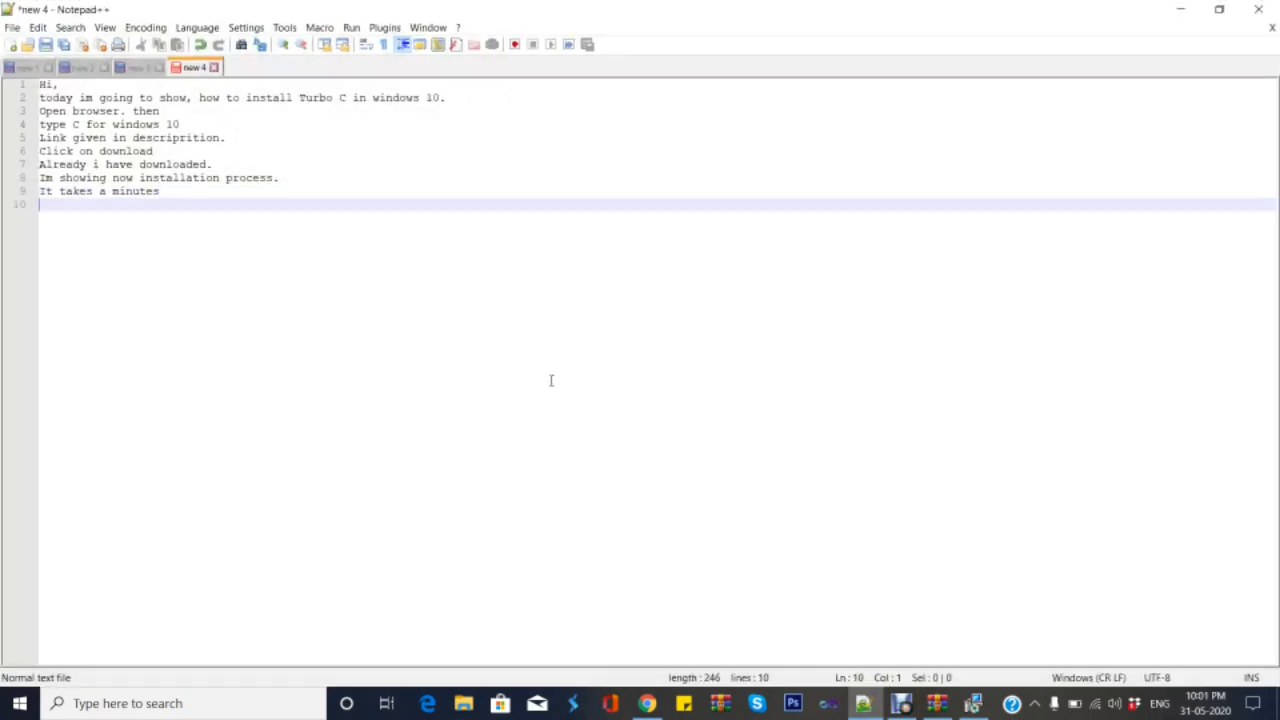
{"action": "type", "text": "N"}
{"action": "key", "text": "BackSpace"}
{"action": "type", "text": "C"}
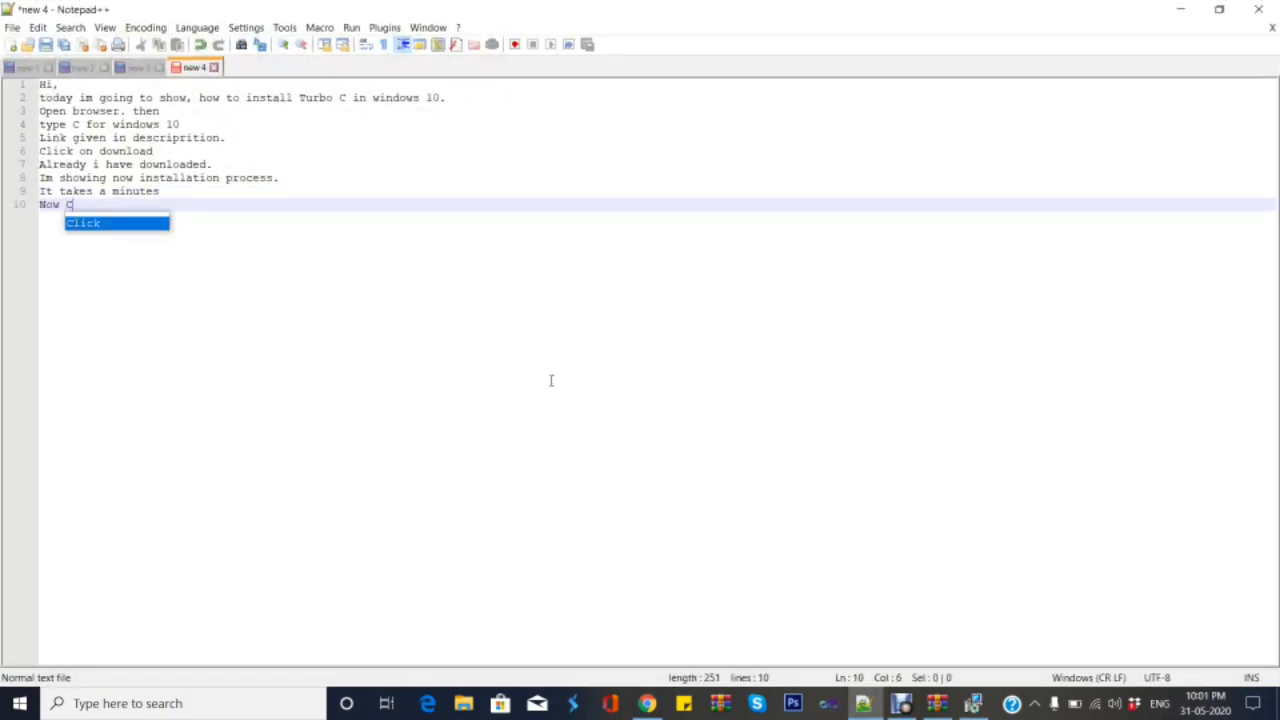
{"action": "type", "text": "lick on "}
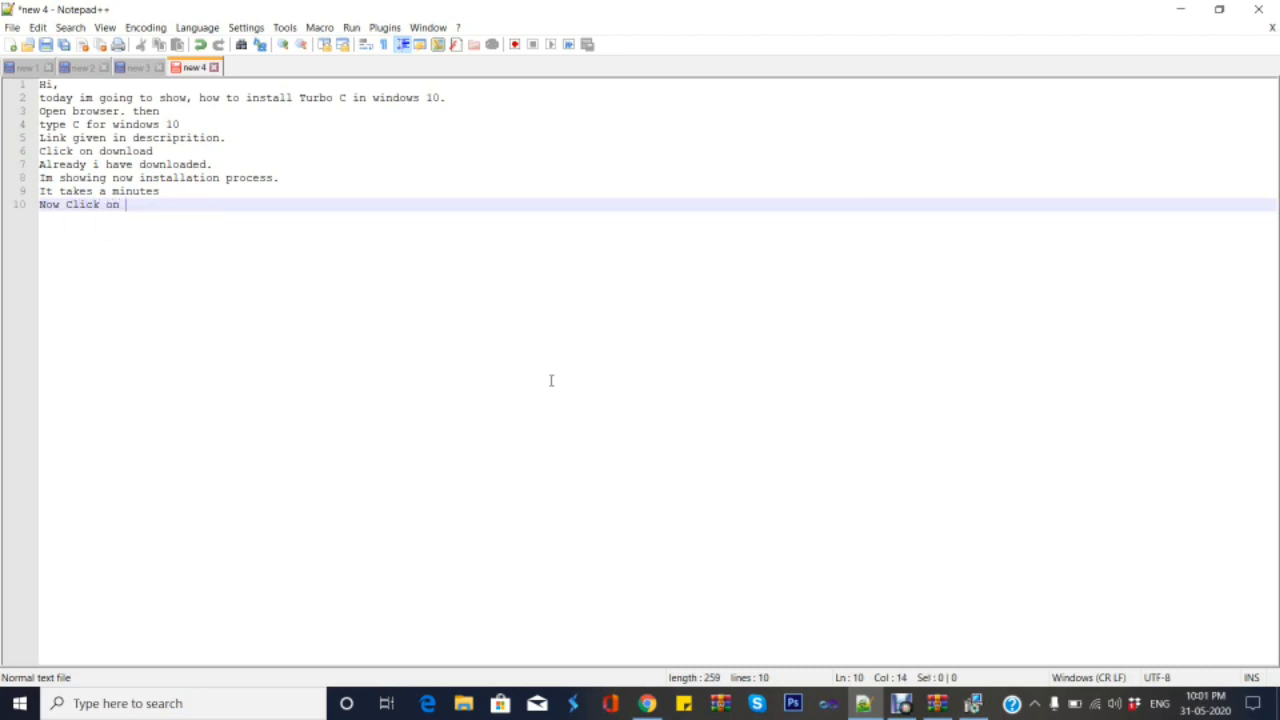
{"action": "type", "text": "finish"}
Return to the InstallShield Wizard, finish it with the program set to launch, and start Turbo C++ from its welcome window.
{"action": "left_click", "coordinate": [1180, 9]}
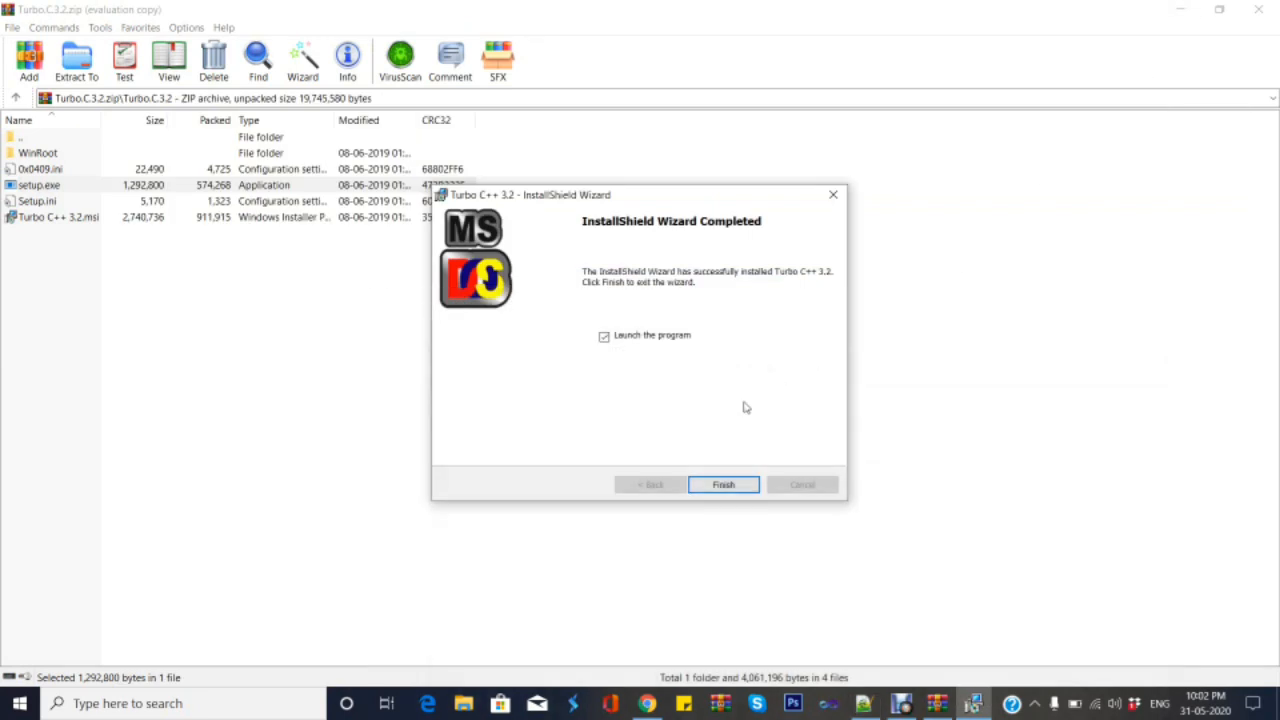
{"action": "left_click", "coordinate": [724, 484]}
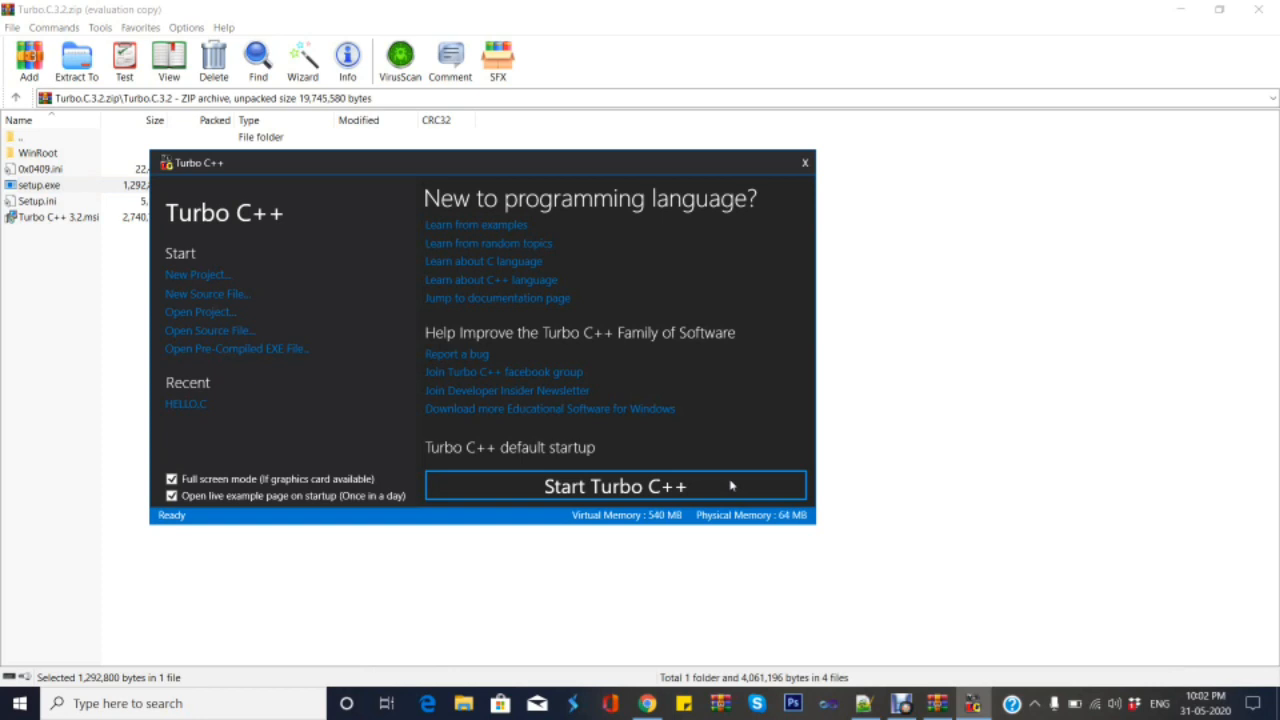
{"action": "left_click", "coordinate": [636, 488]}
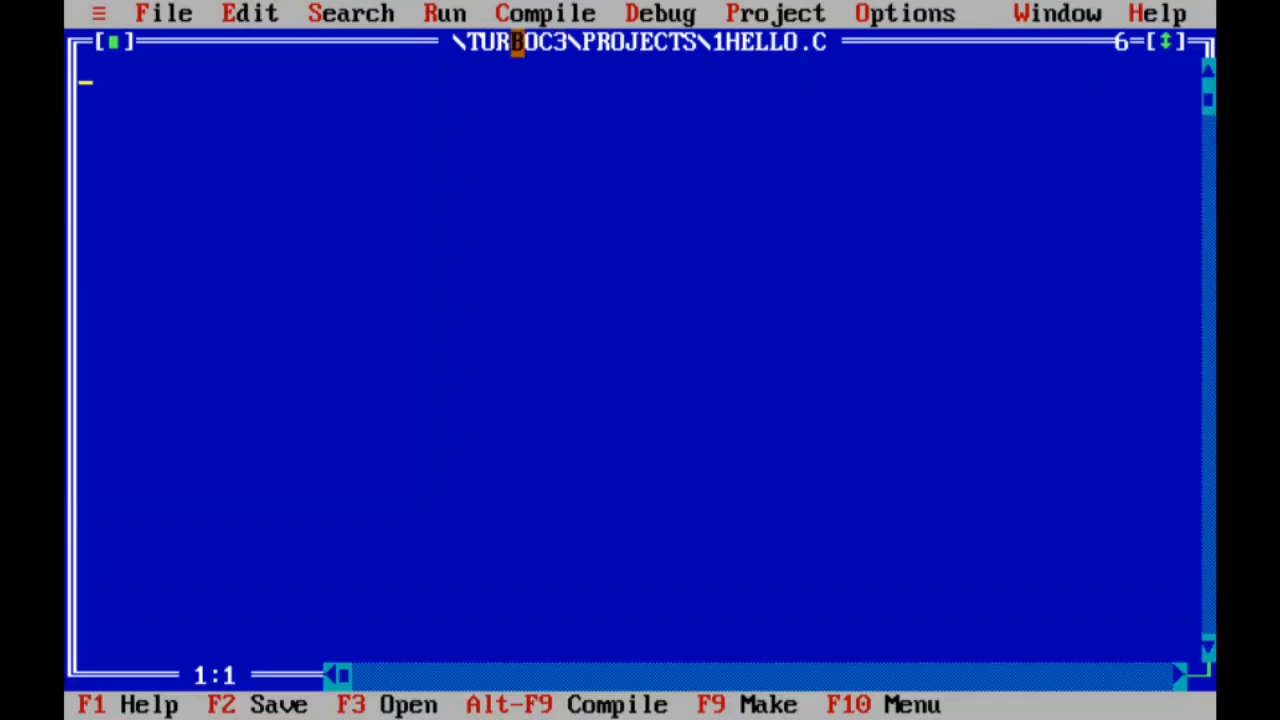
Write the header lines #include<stdio.h> and #include<conio.h> at the start of the empty source file.
{"action": "type", "text": "#include"}
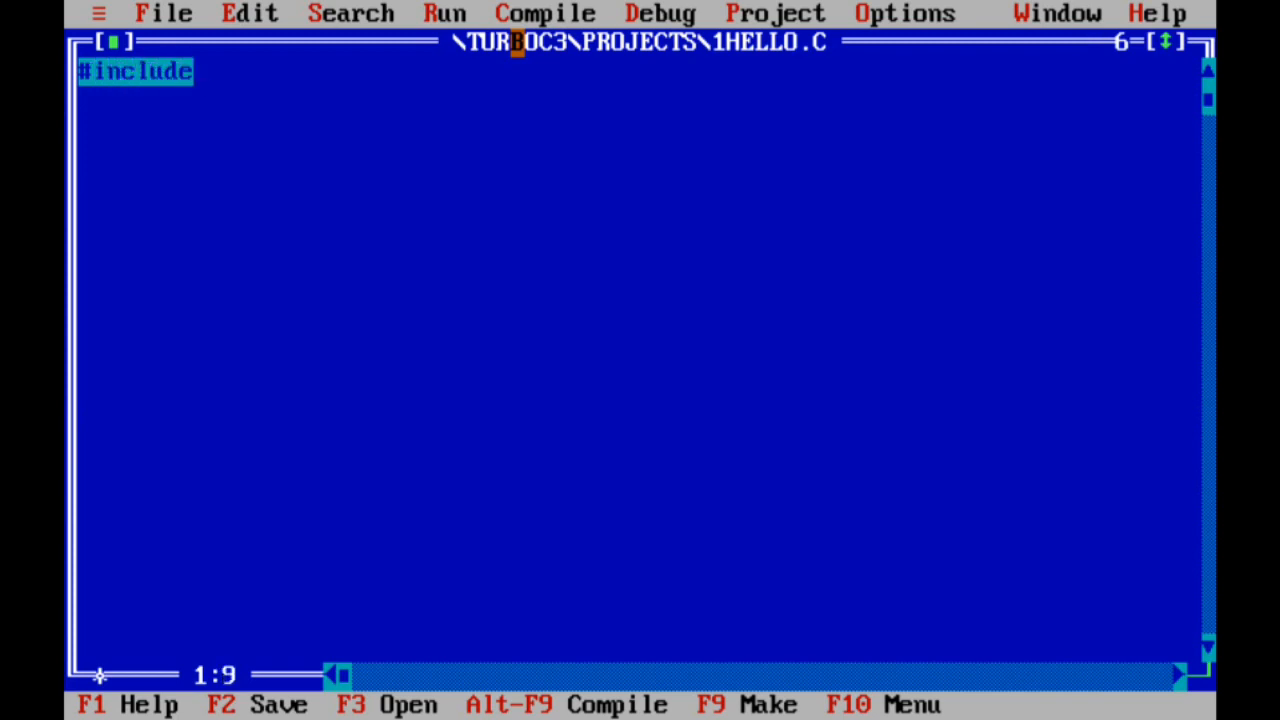
{"action": "type", "text": "<s"}
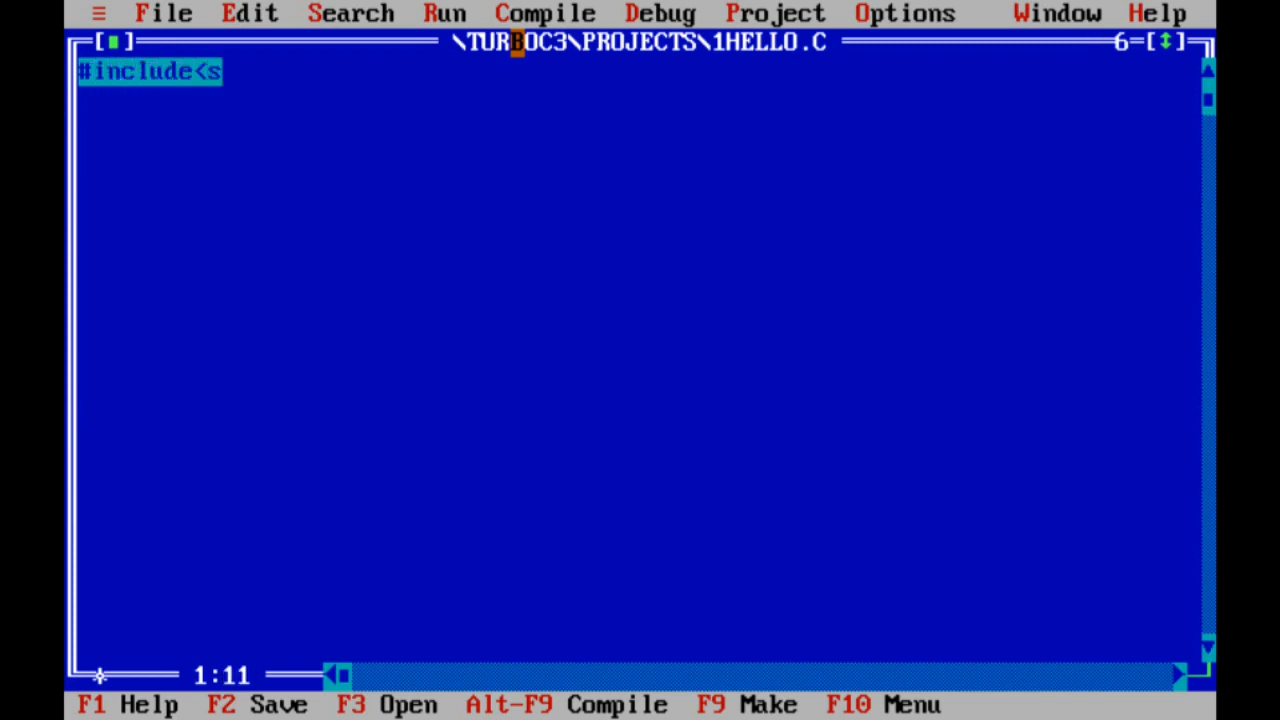
{"action": "type", "text": "tdio.h>"}
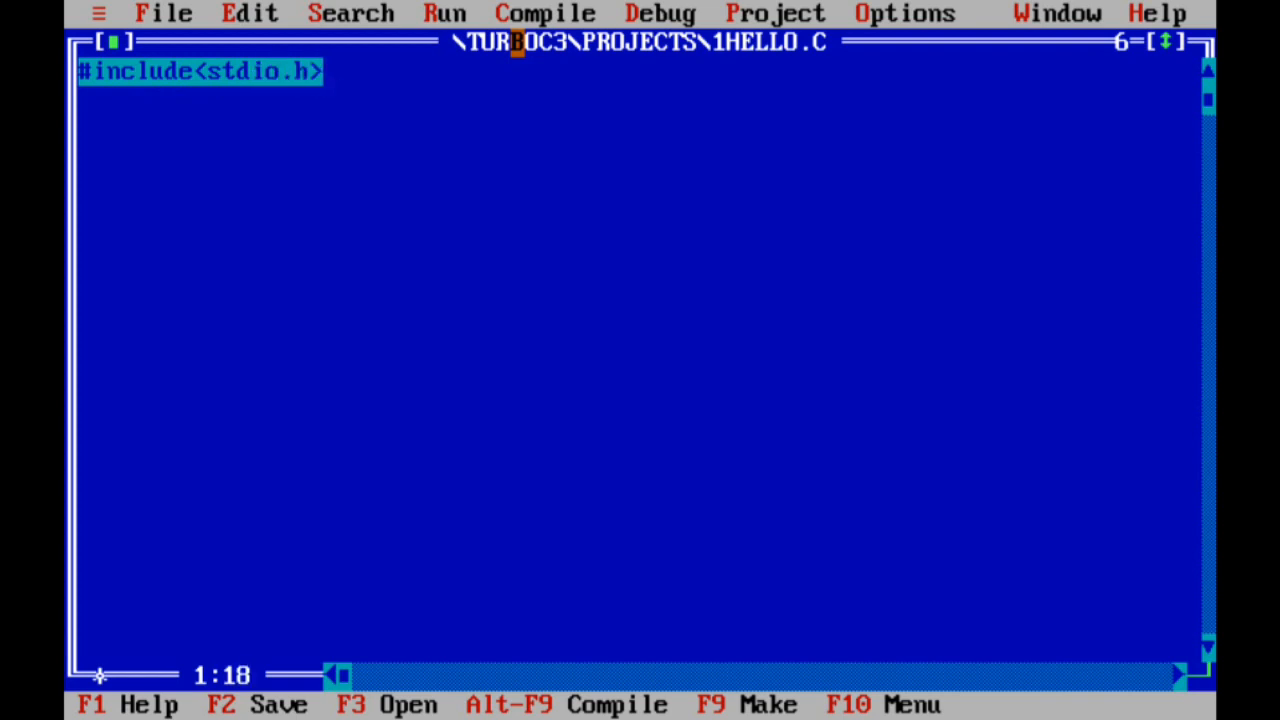
{"action": "key", "text": "Return"}
{"action": "type", "text": "#incl"}
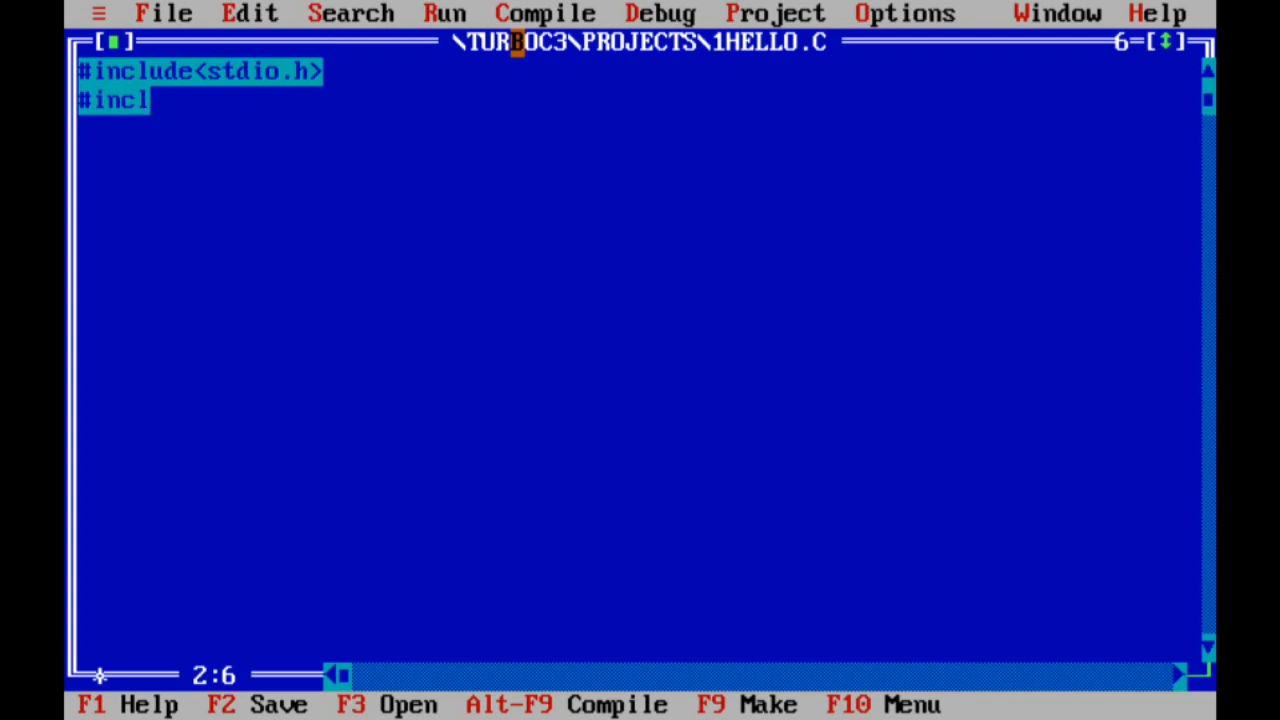
{"action": "type", "text": "ude"}
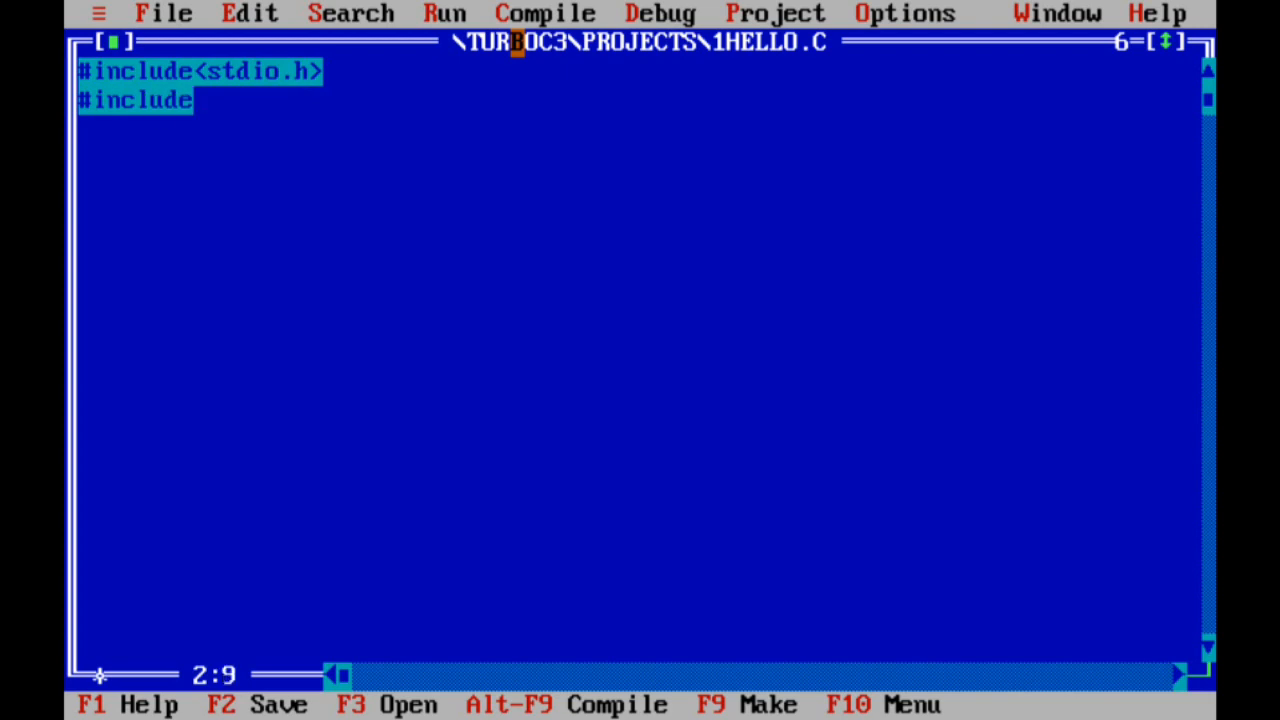
{"action": "type", "text": "<"}
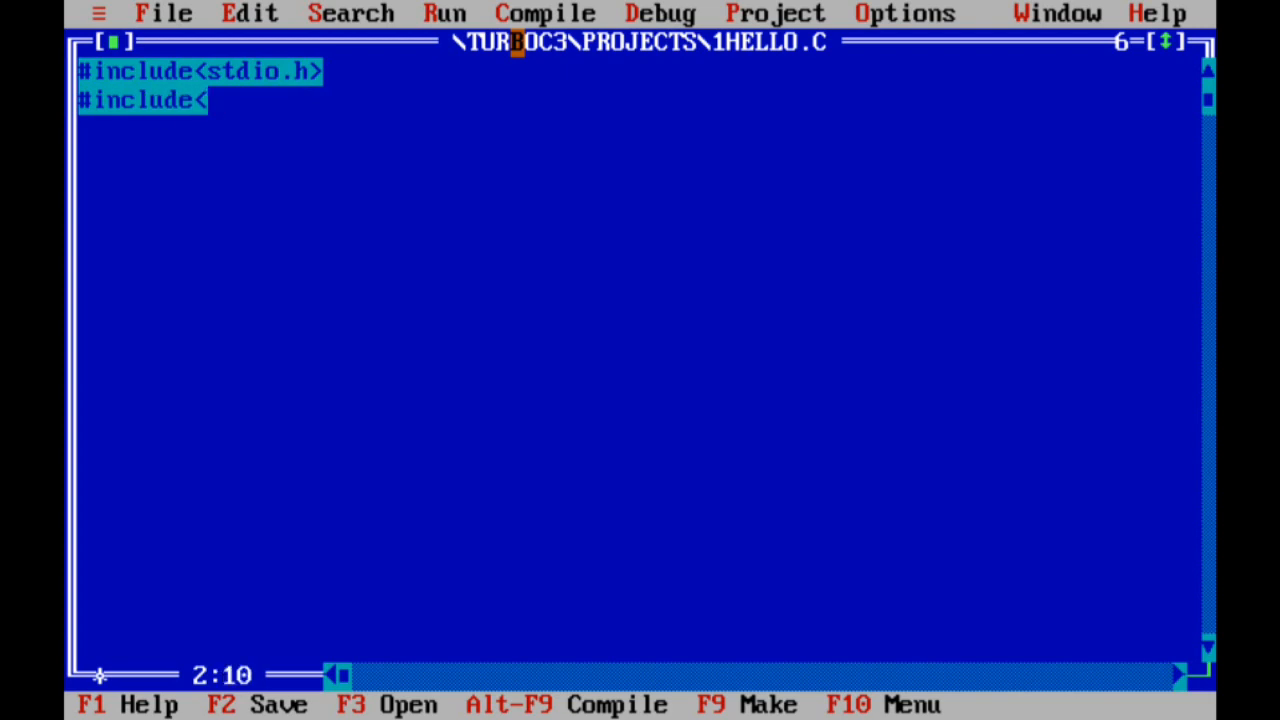
{"action": "type", "text": "conio.h>"}
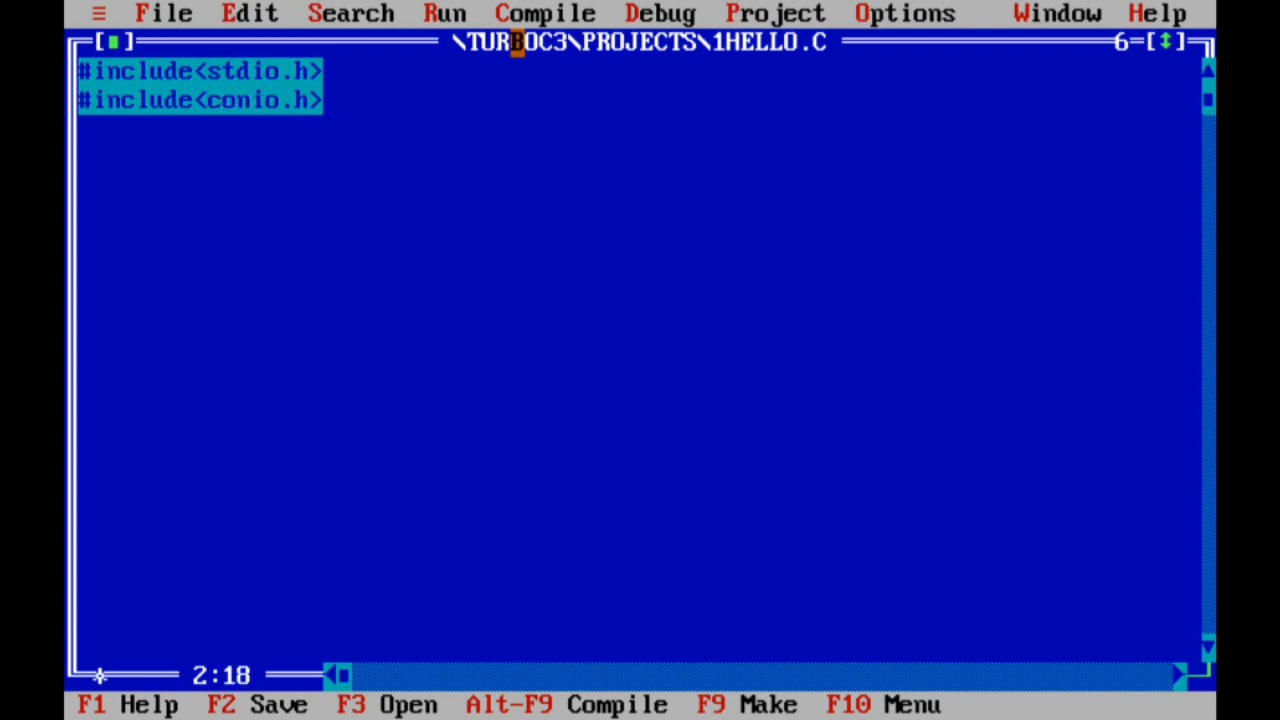
Add void main() below the includes, open its body with a brace and call clrscr(); inside it.
{"action": "key", "text": "Return"}
{"action": "type", "text": "void main"}
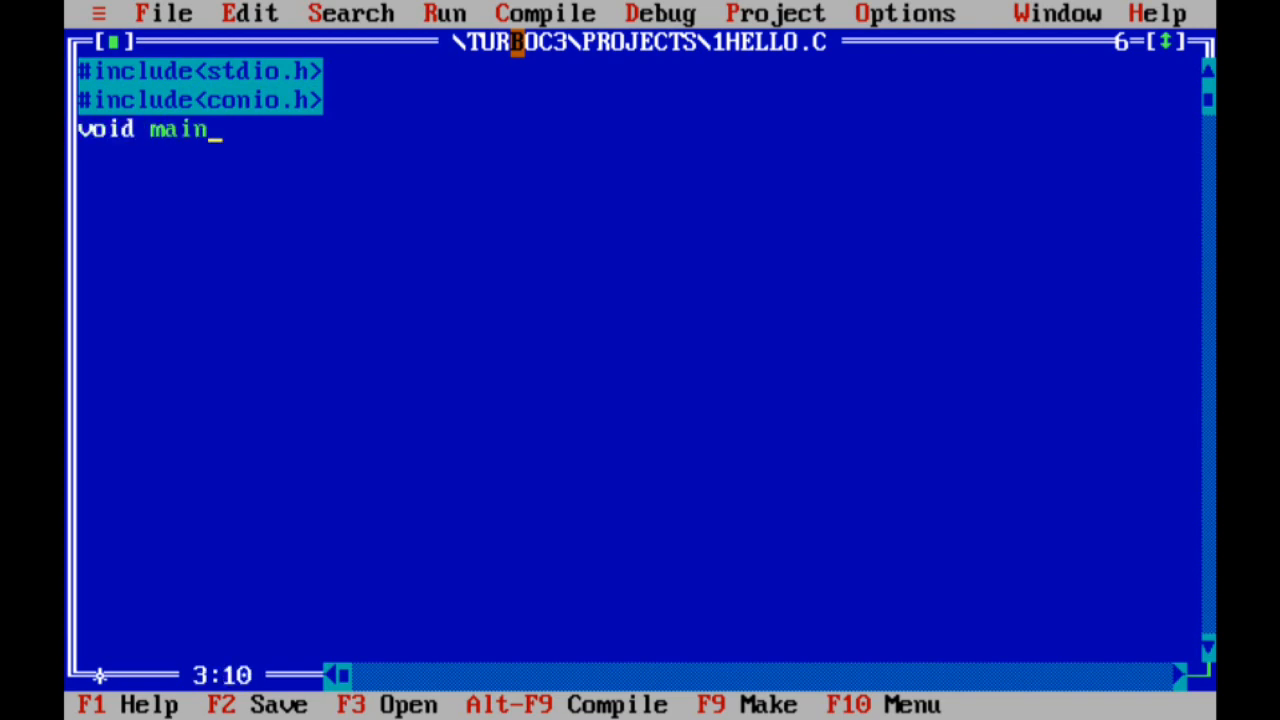
{"action": "type", "text": "()"}
{"action": "key", "text": "Return"}
{"action": "type", "text": "{"}
{"action": "key", "text": "Return"}
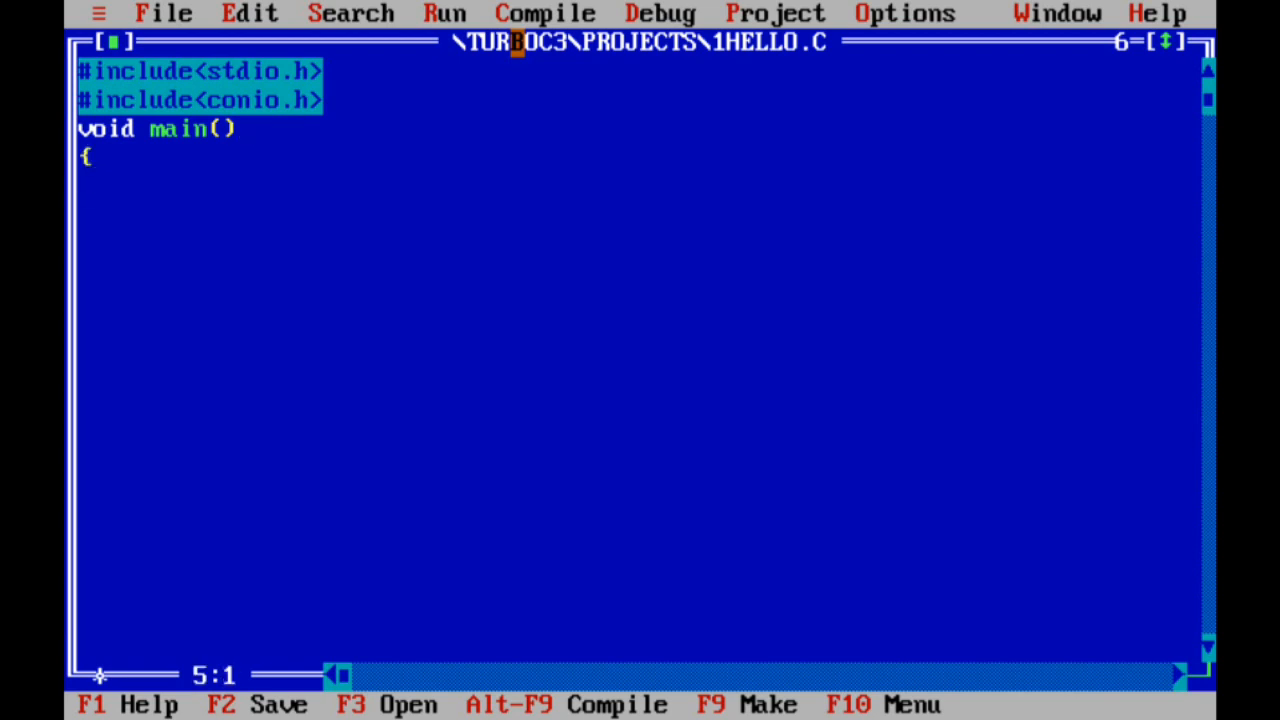
{"action": "type", "text": "clrs"}
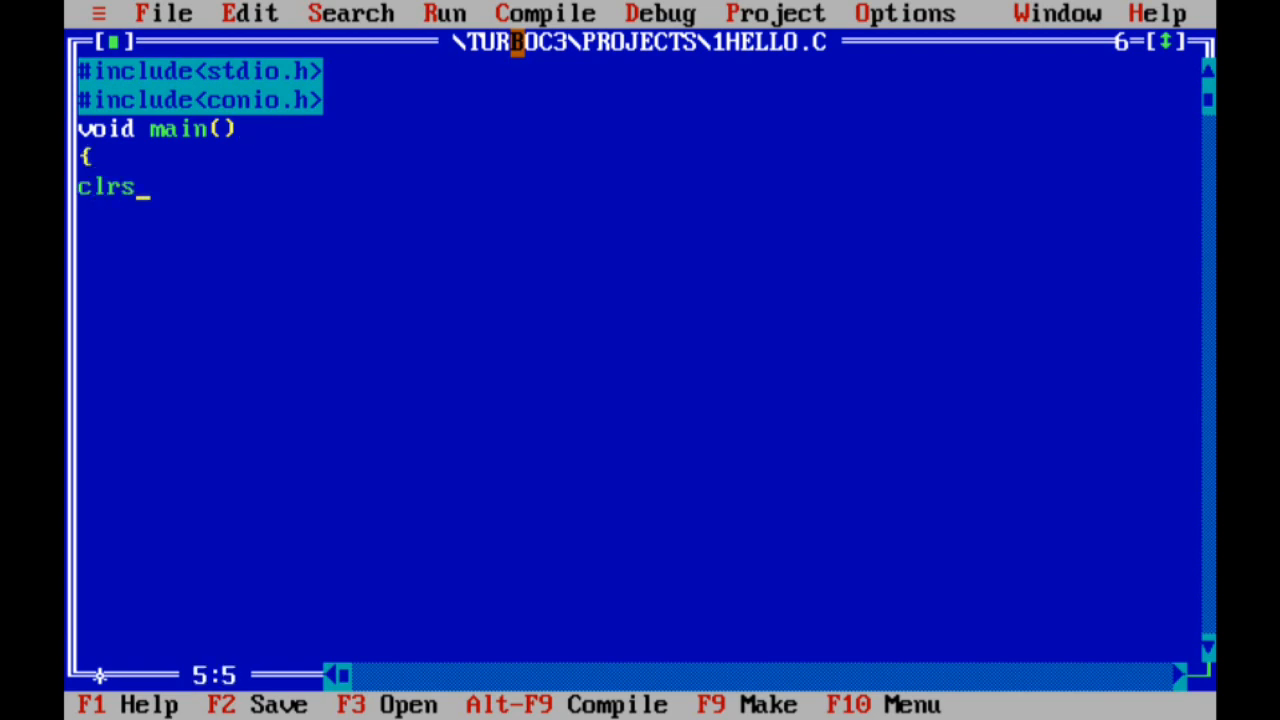
{"action": "type", "text": "cr();"}
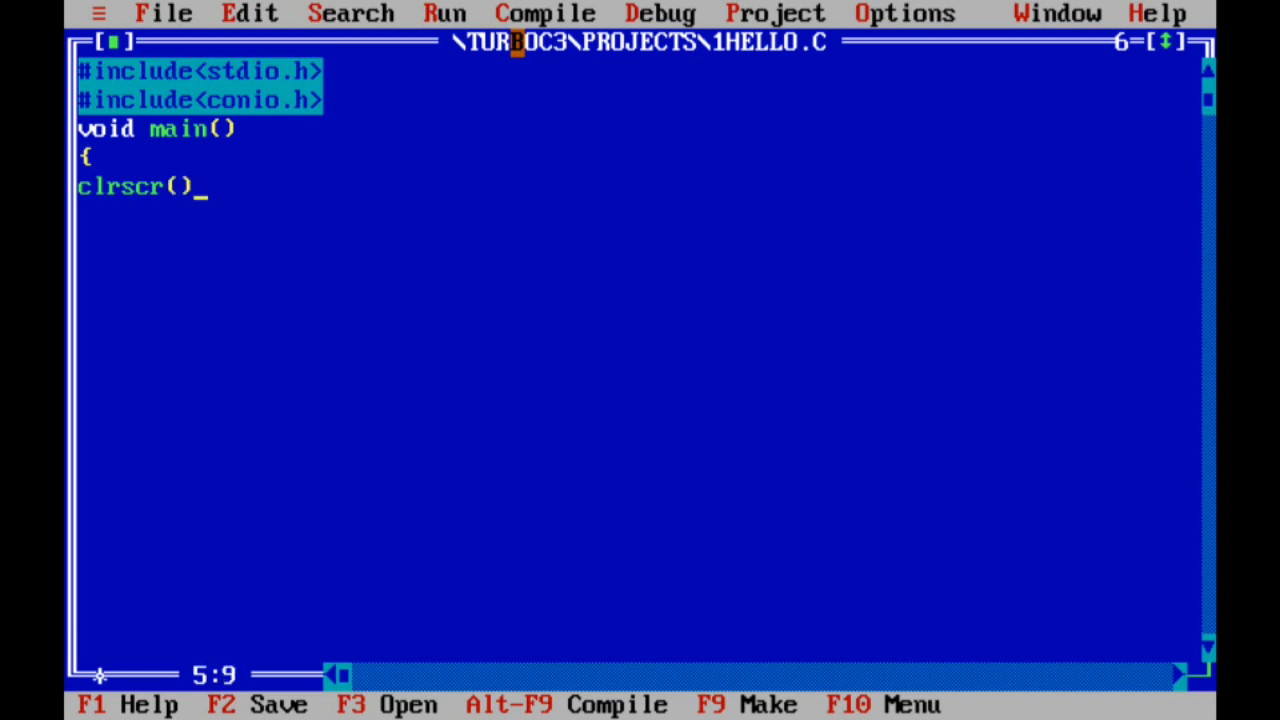
Add the statement printf("Hello, World\n"); on a new line after the clrscr call.
{"action": "key", "text": "Return"}
{"action": "type", "text": "pri"}
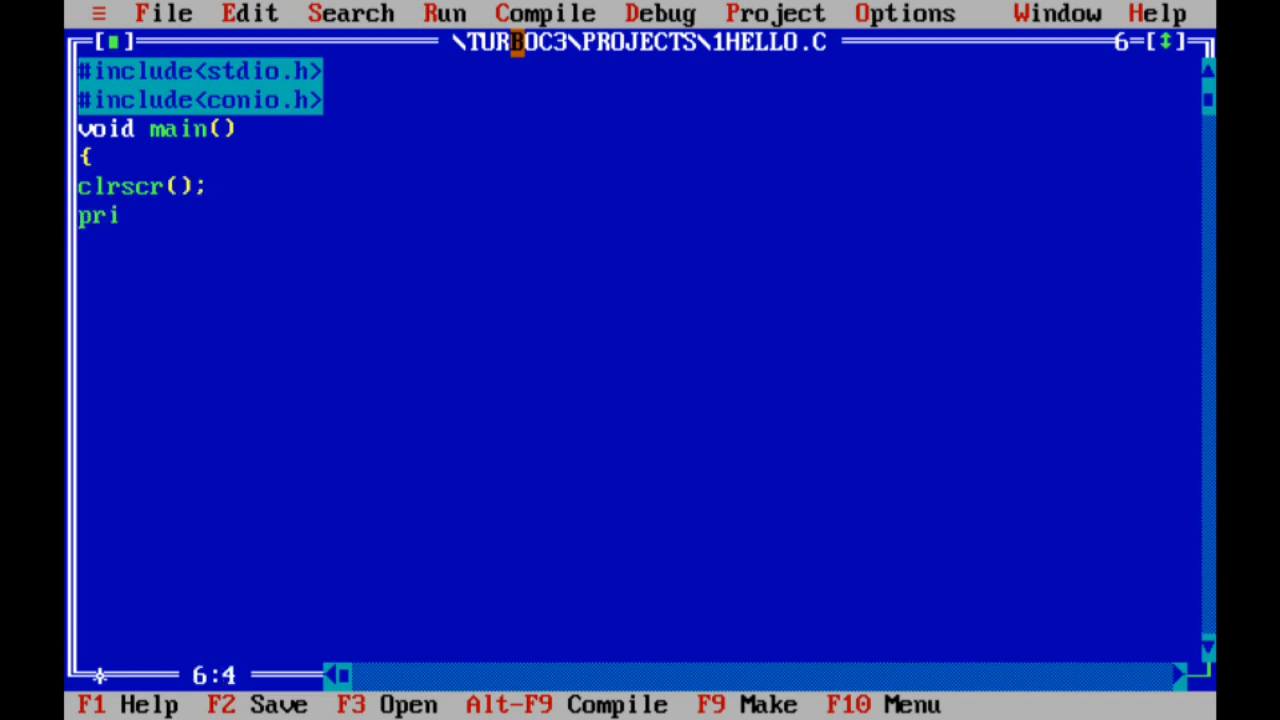
{"action": "type", "text": "ntf("}
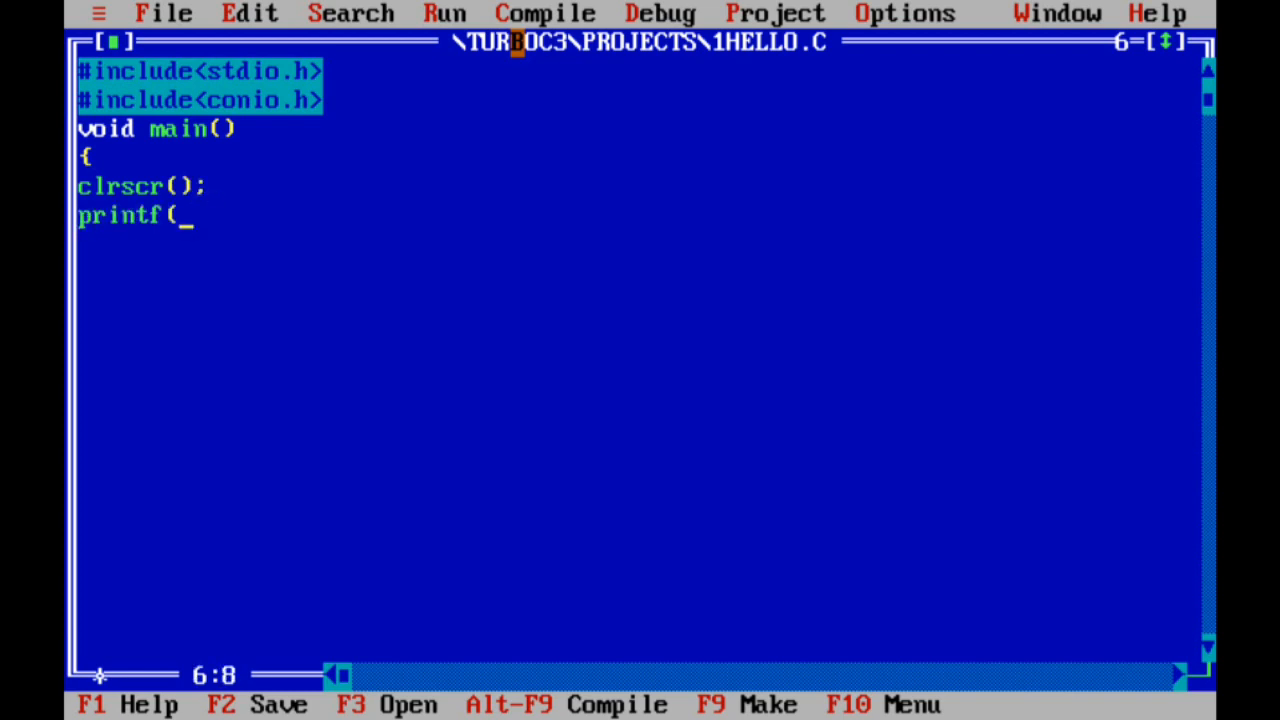
{"action": "type", "text": "\"Hello,"}
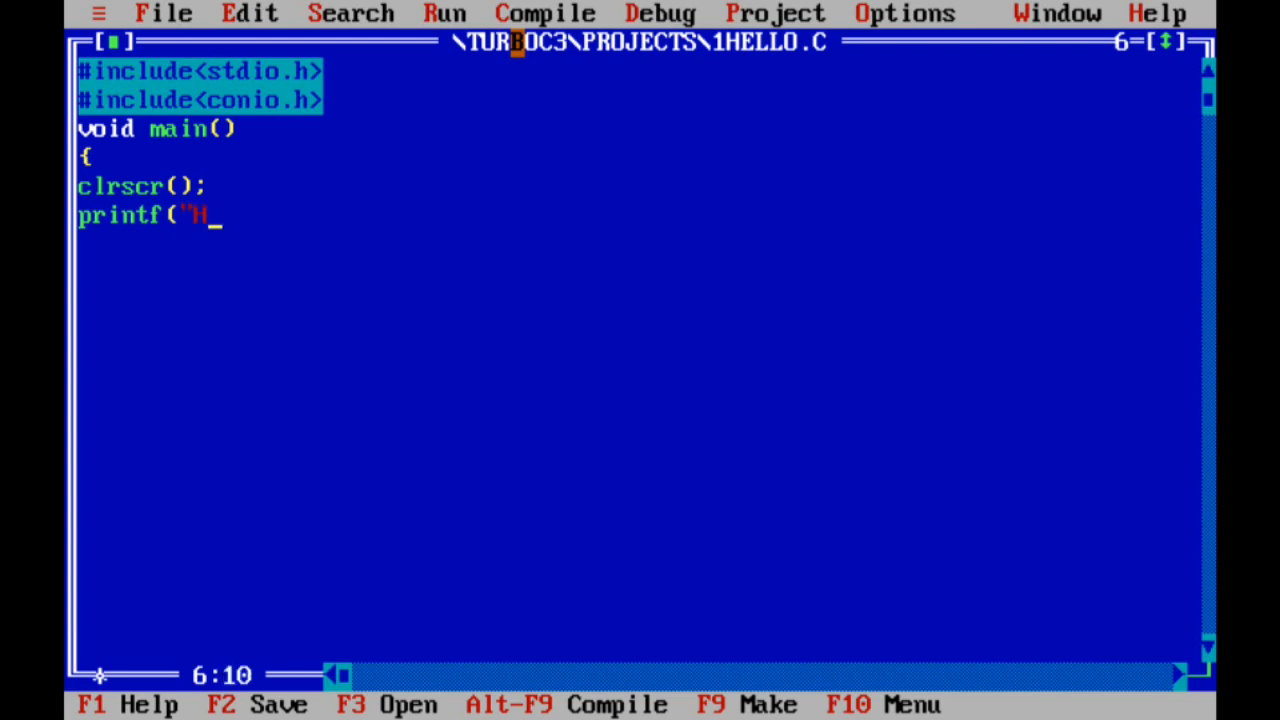
{"action": "key", "text": "BackSpace"}
{"action": "type", "text": ", Wor"}
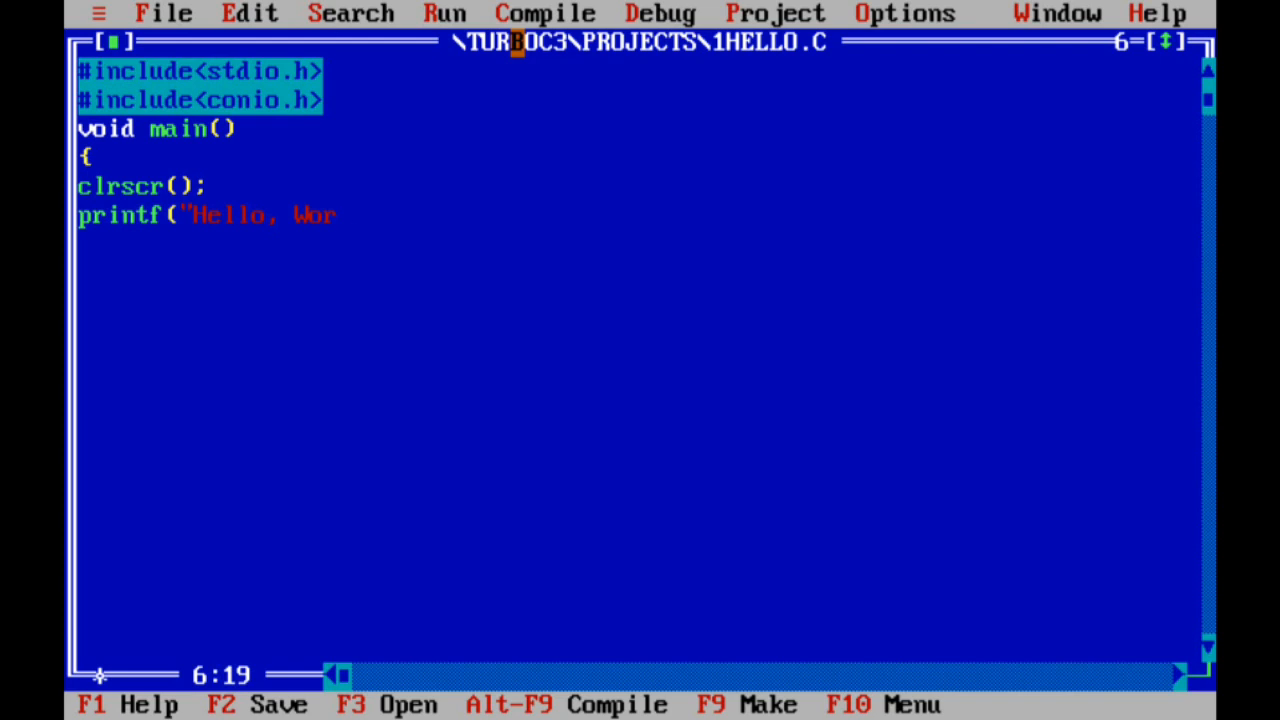
{"action": "type", "text": "ld\\n"}
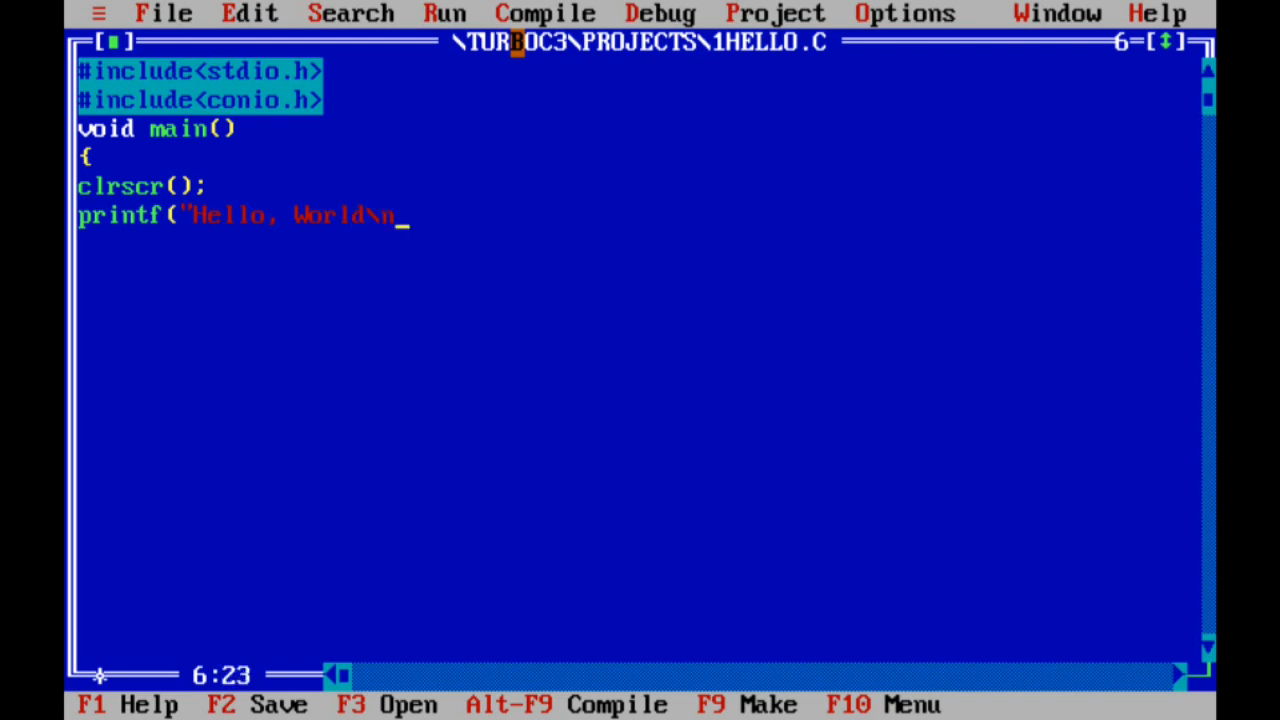
{"action": "type", "text": "\");"}
Add getch(); after the printf statement and close the main function with a brace.
{"action": "key", "text": "Return"}
{"action": "type", "text": "getch"}
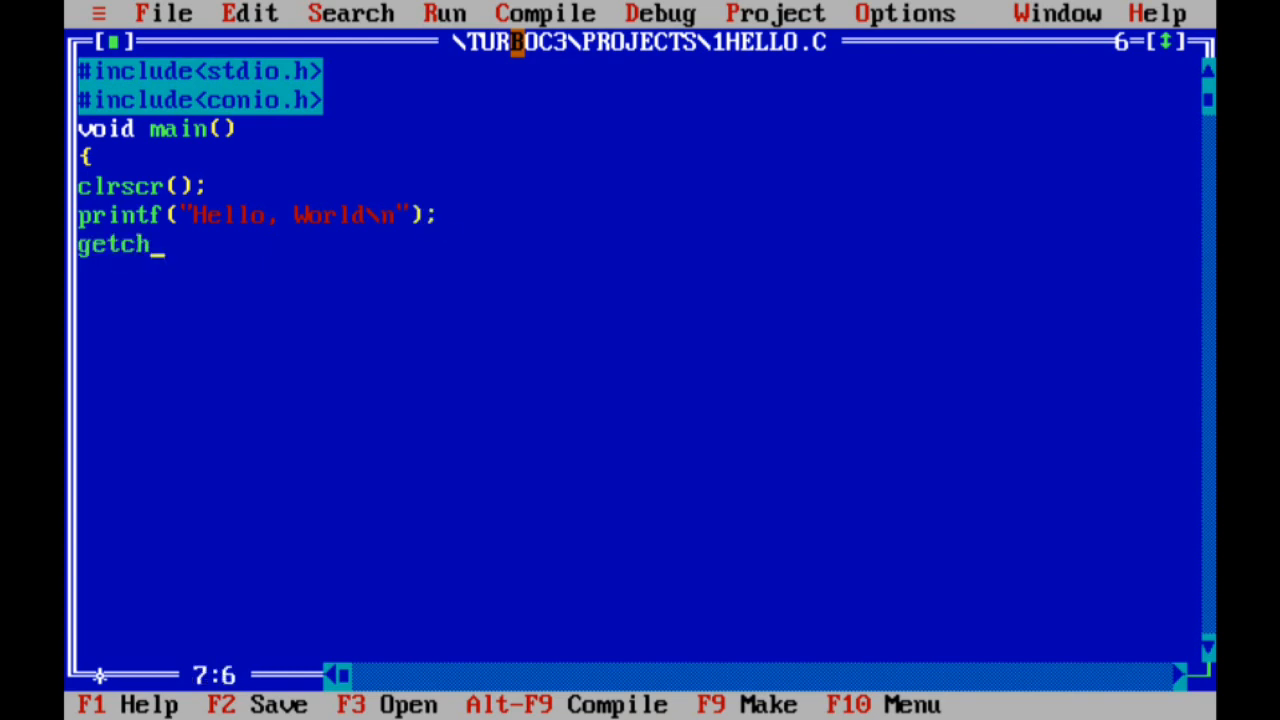
{"action": "type", "text": "();"}
{"action": "key", "text": "Return"}
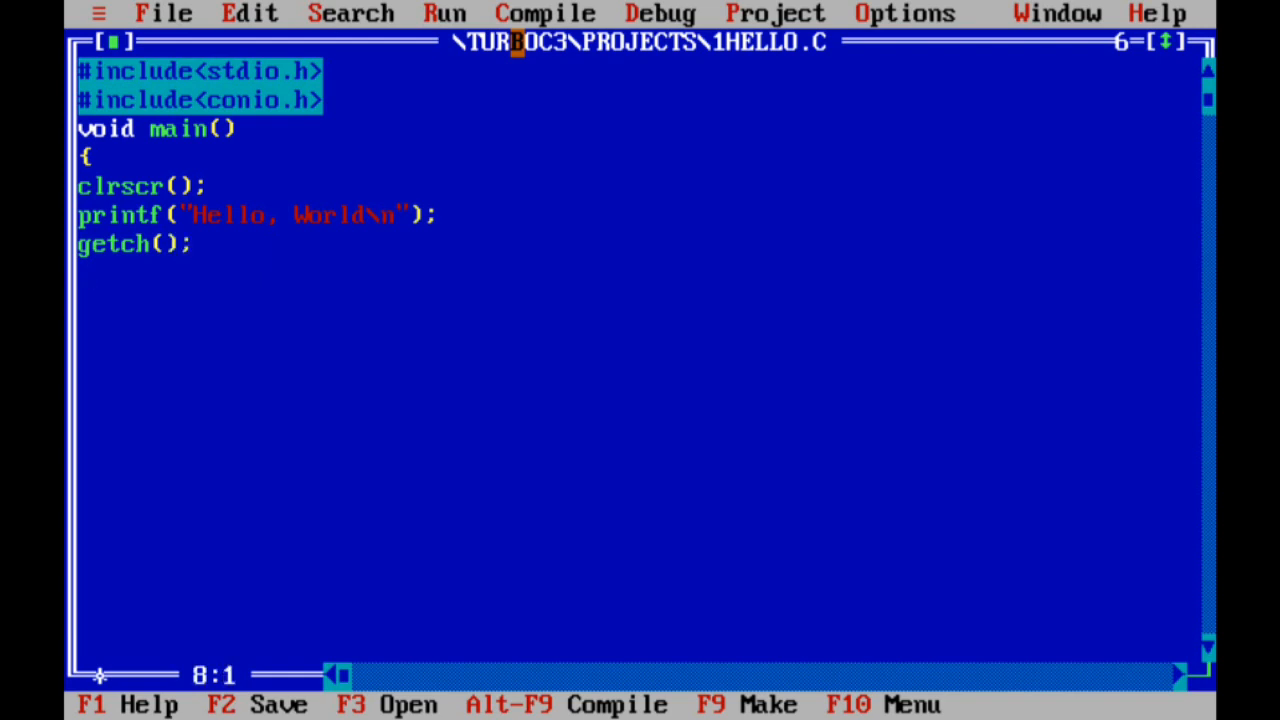
{"action": "type", "text": "}"}
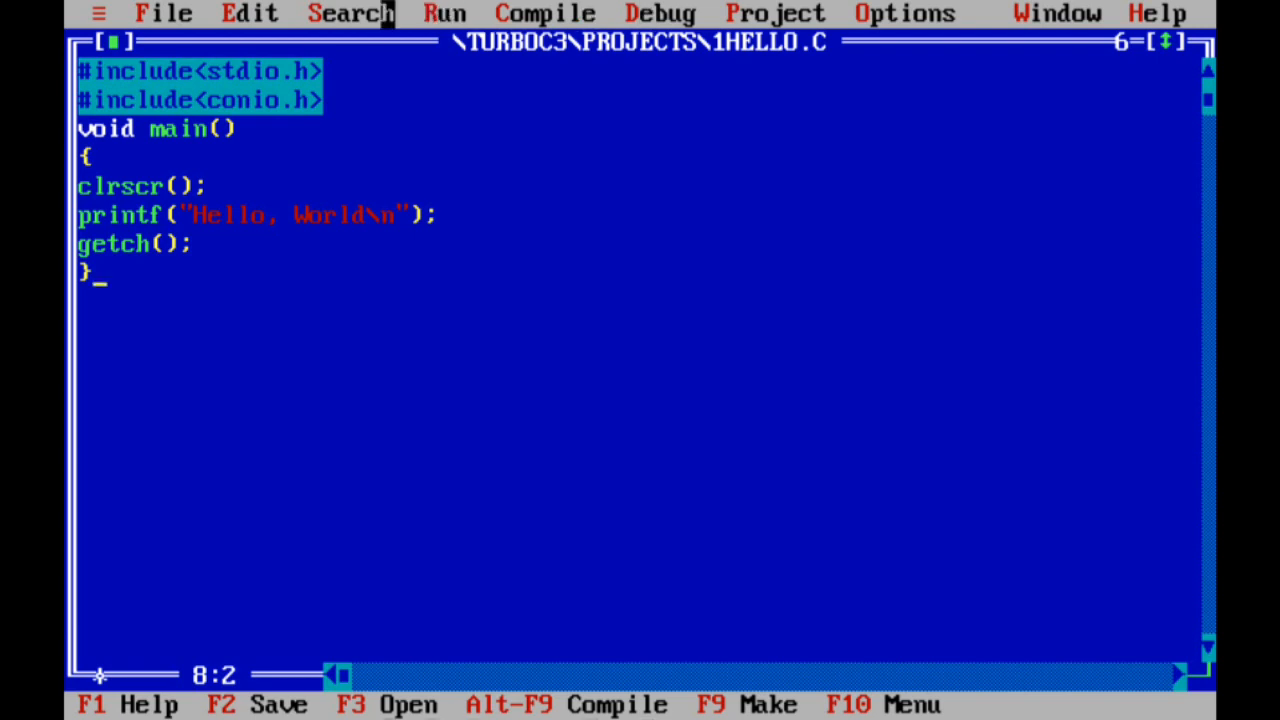
Run the program to show its output screen and return to the code editor.
{"action": "left_click", "coordinate": [432, 13]}
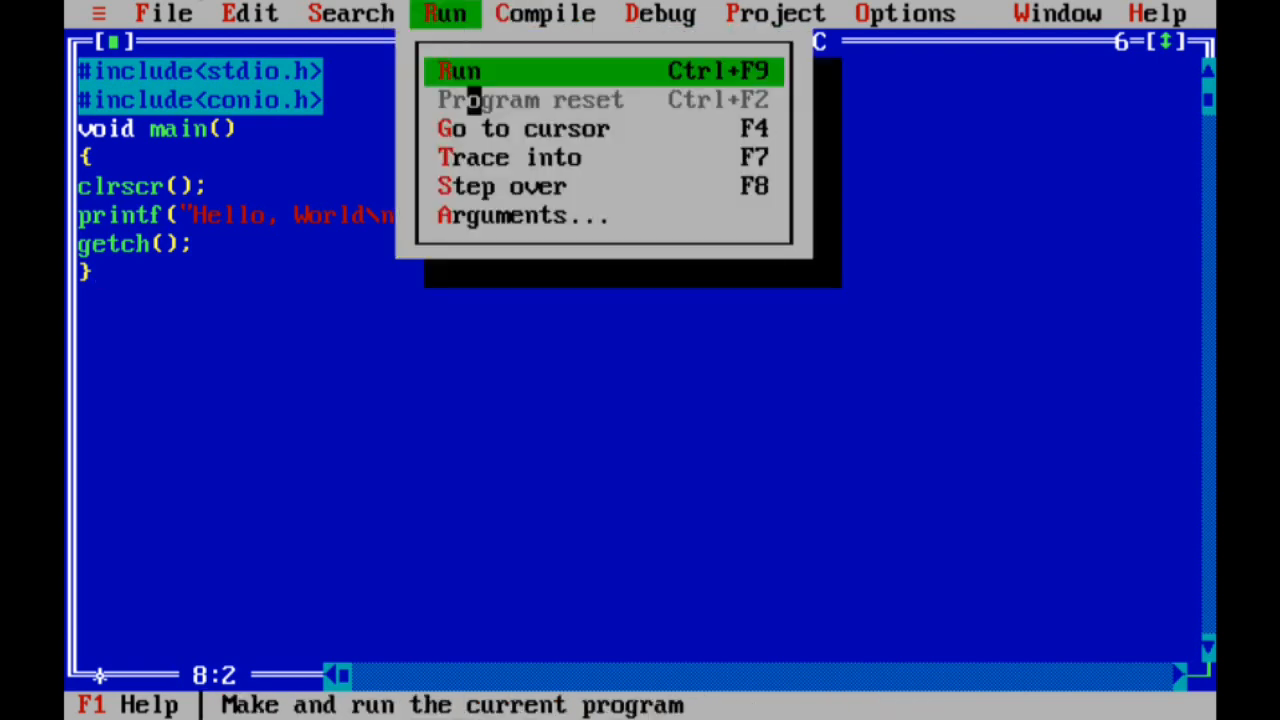
{"action": "left_click", "coordinate": [488, 70]}
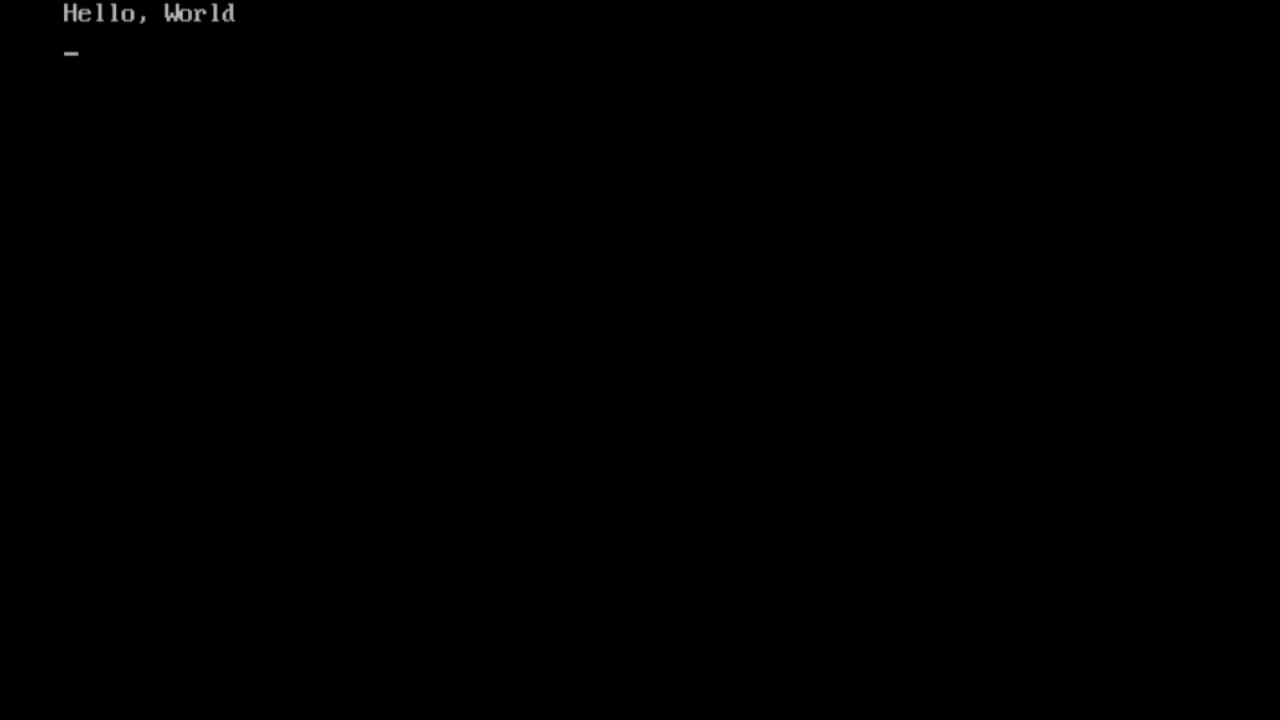
{"action": "key", "text": "Return"}
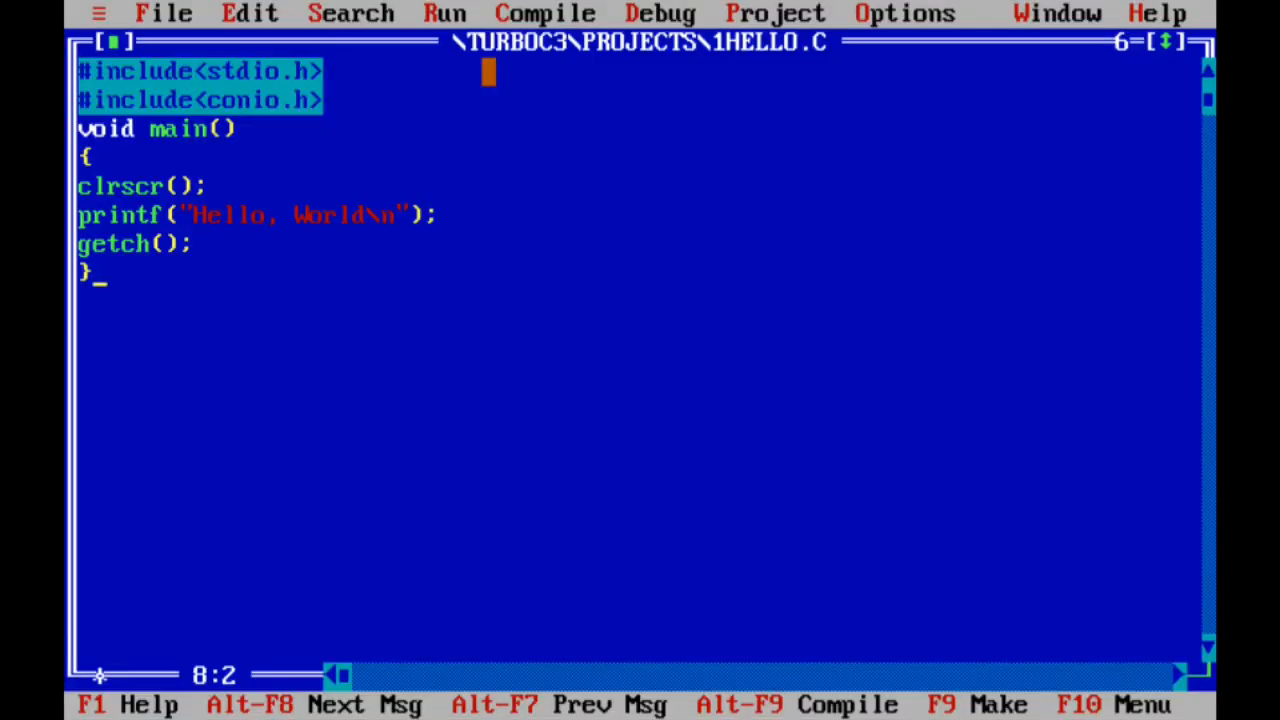